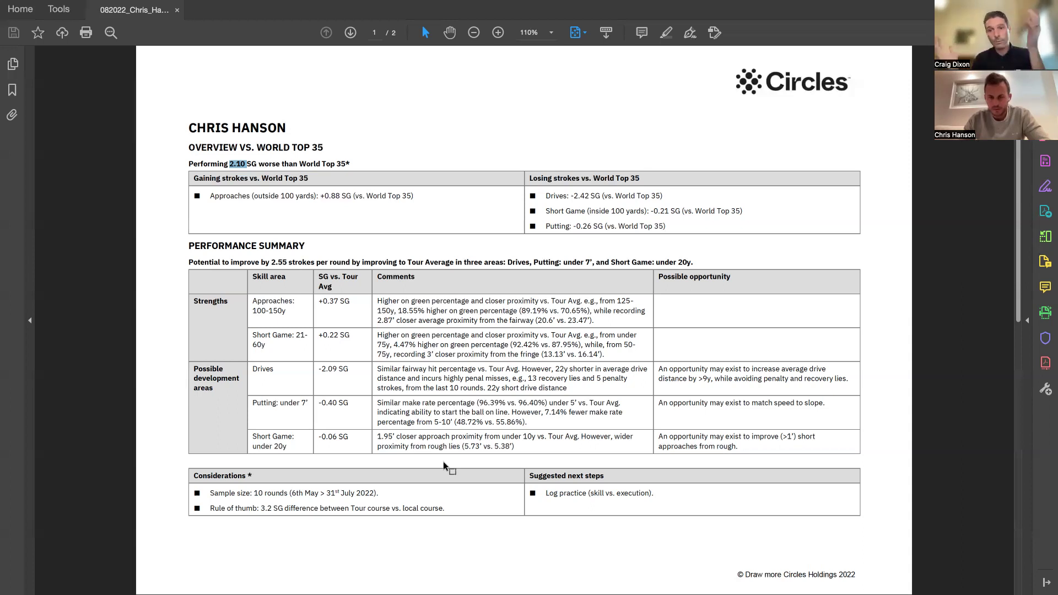
Switch from the full-screen PDF report to the Circles site in Safari and open the Log Practice form
mouse_move(26, 22)
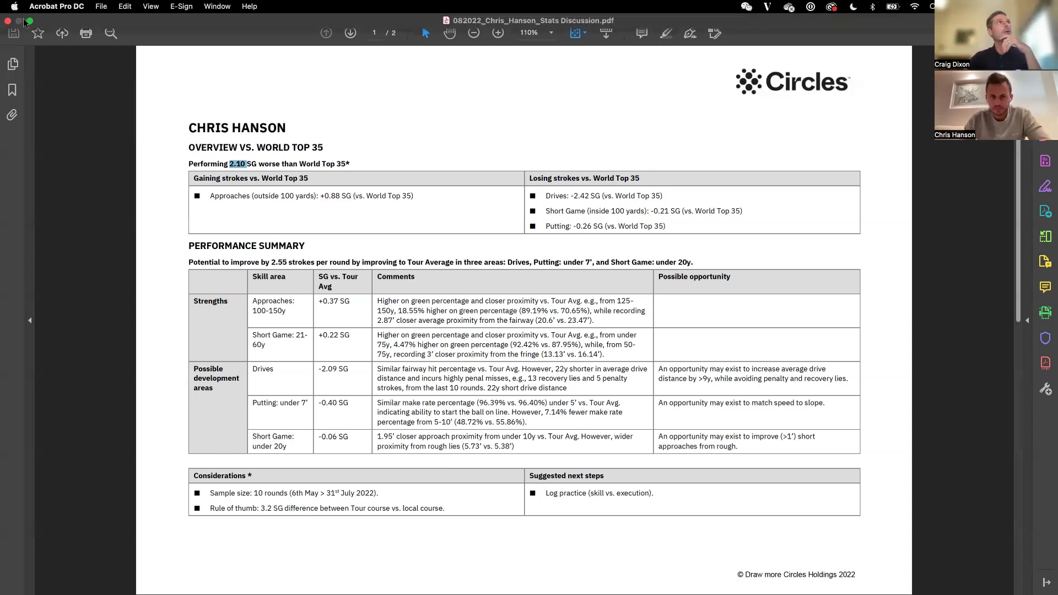
key(super+ctrl+f)
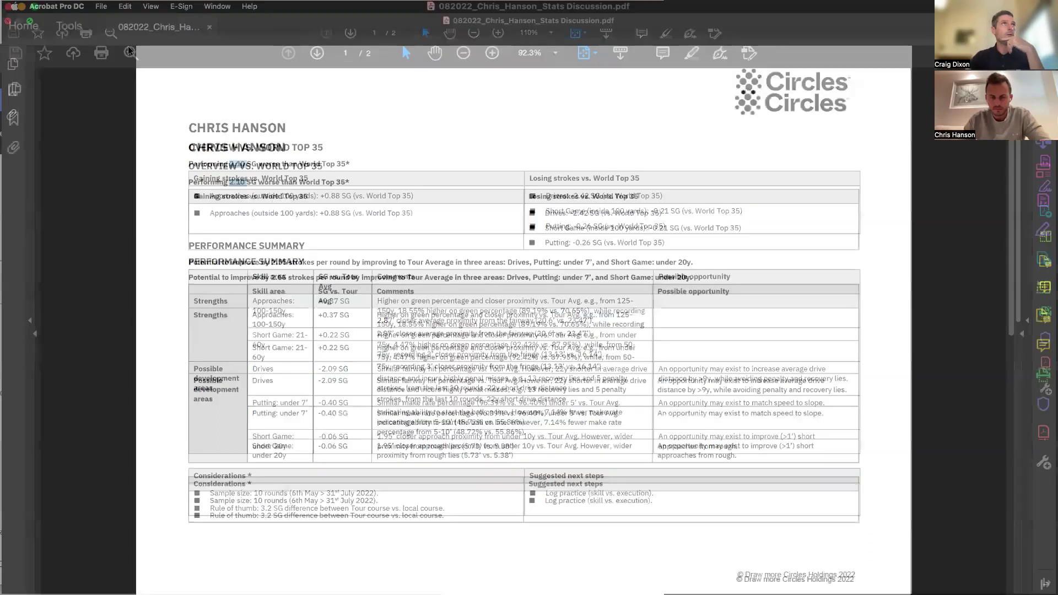
key(super+Tab)
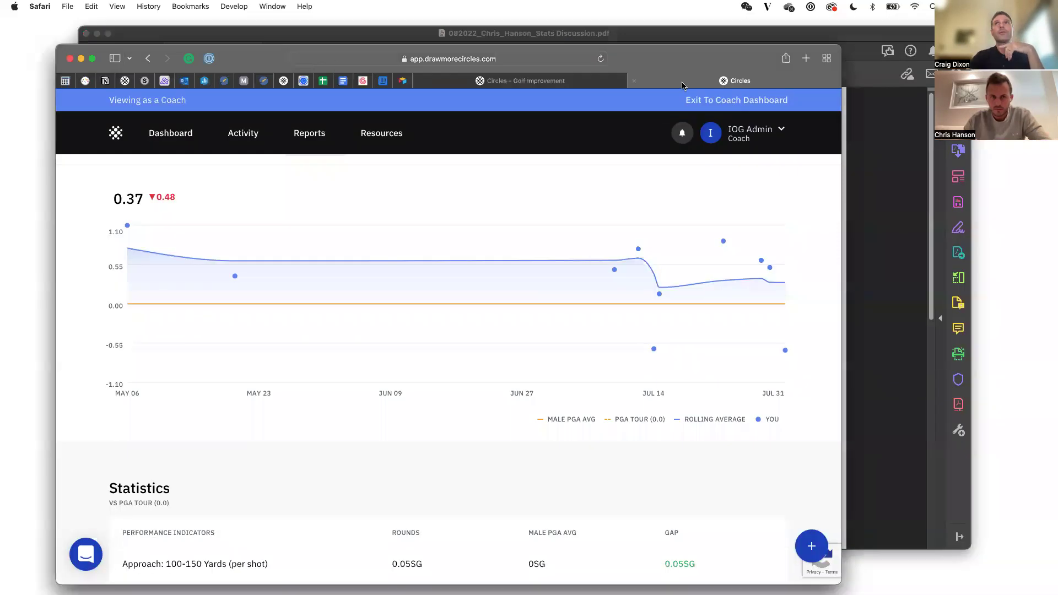
mouse_move(712, 230)
scroll(479, 384, up, 3)
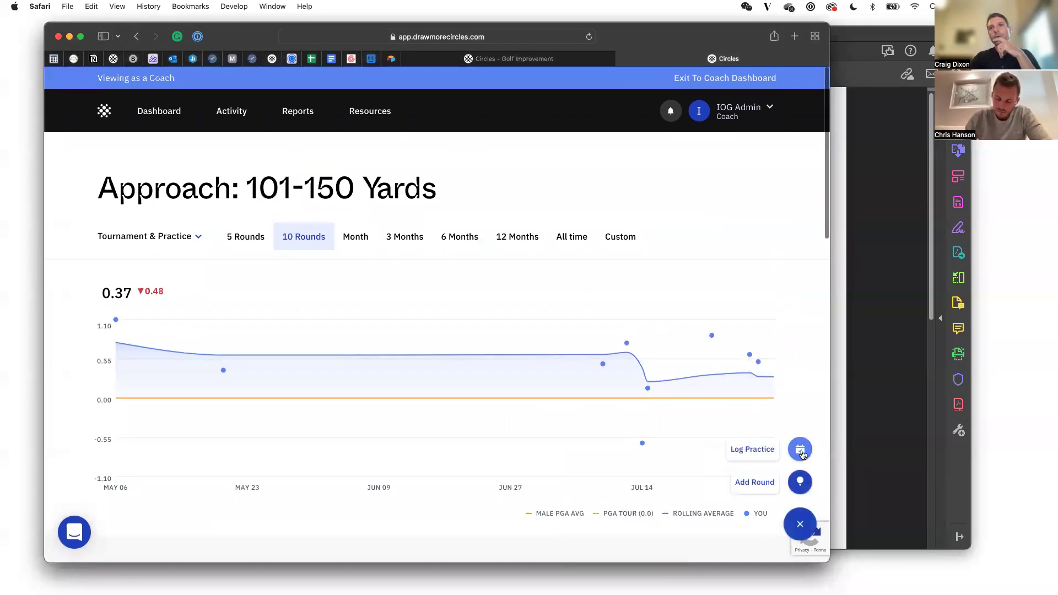
click(747, 442)
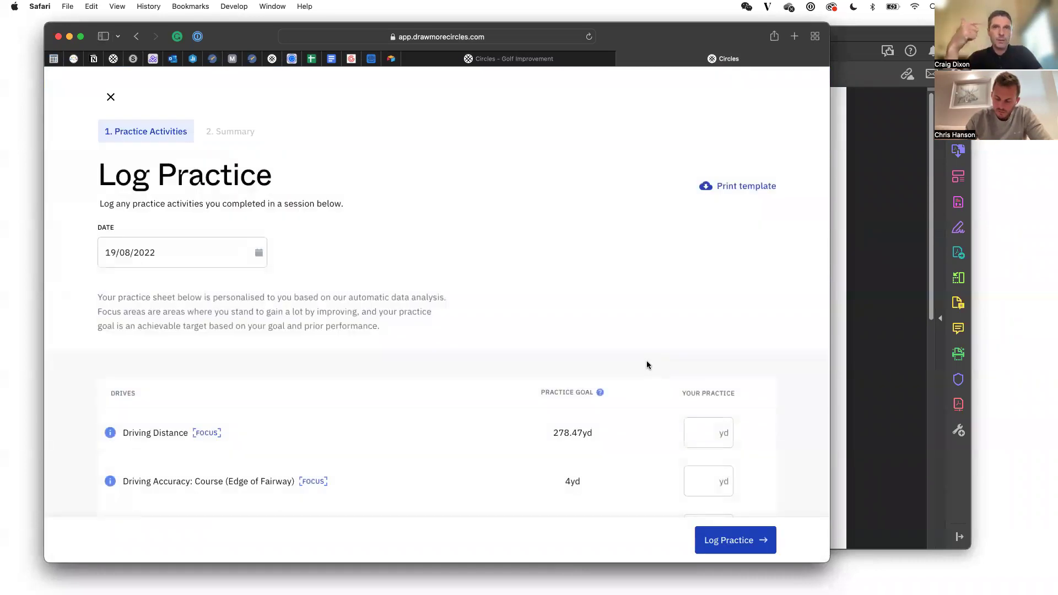
Review the Drives practice goals and read how to complete the Driving Accuracy: Course (Edge of Fairway) activity
scroll(471, 381, down, 5)
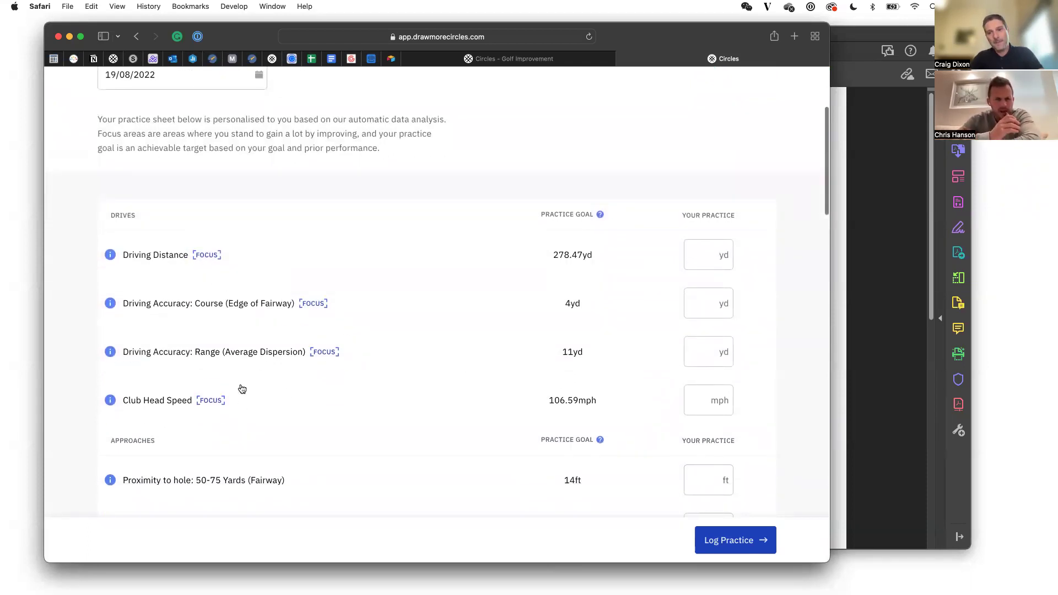
scroll(413, 363, down, 2)
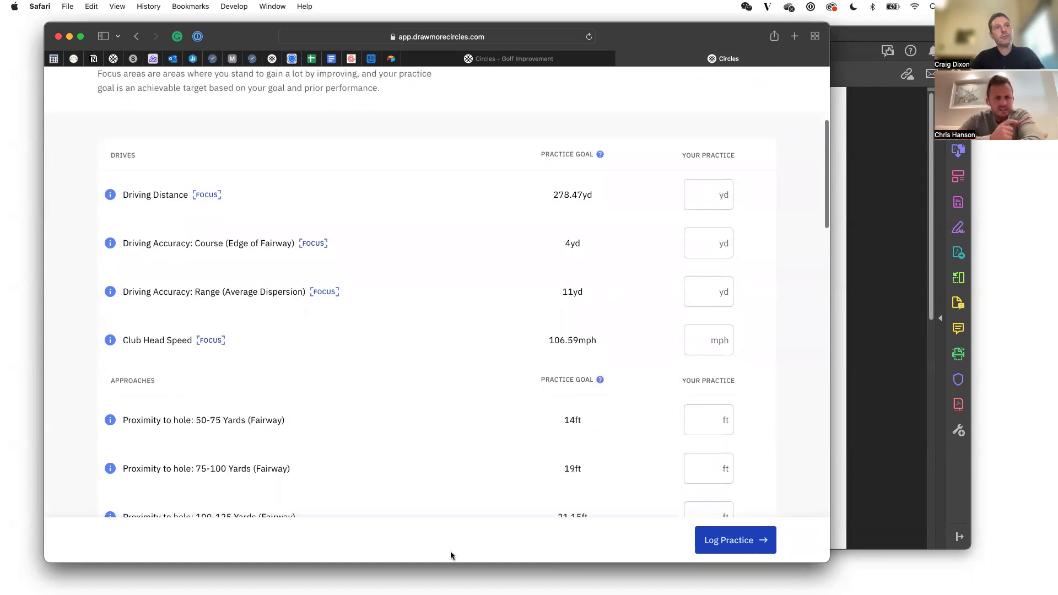
drag(450, 573, 450, 594)
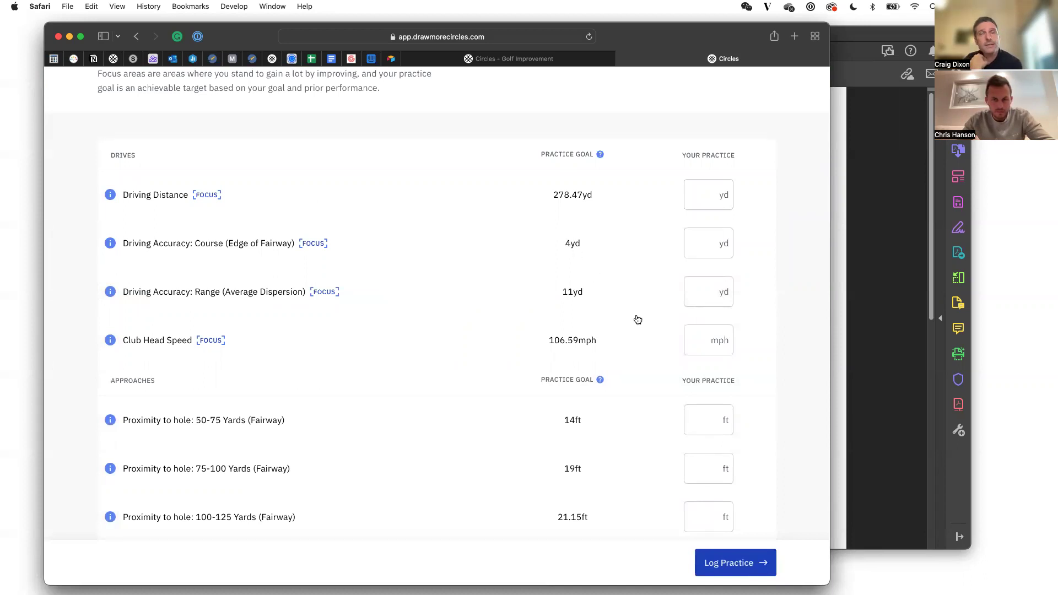
click(687, 337)
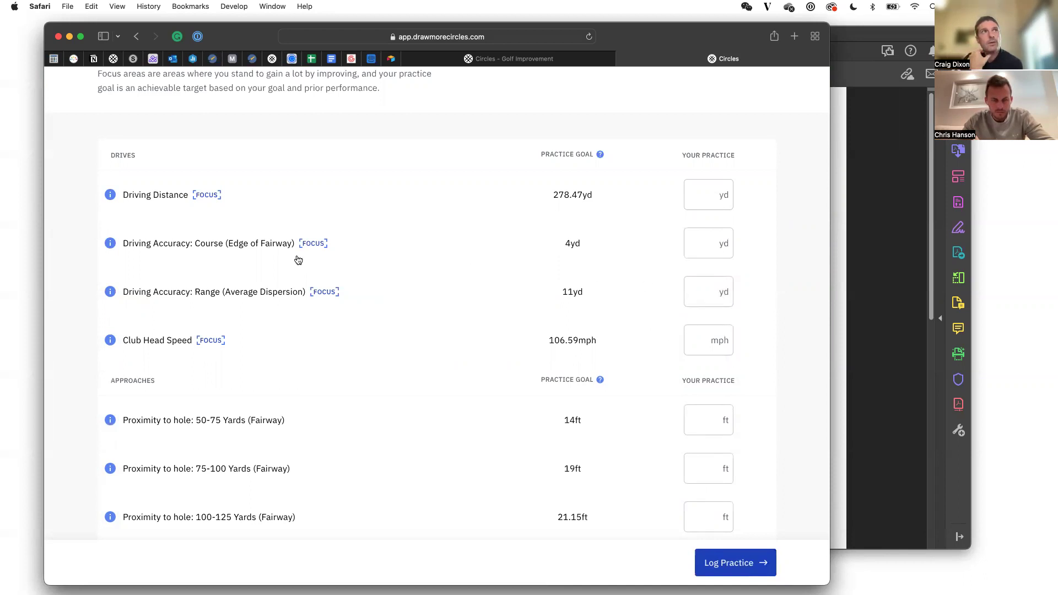
click(111, 244)
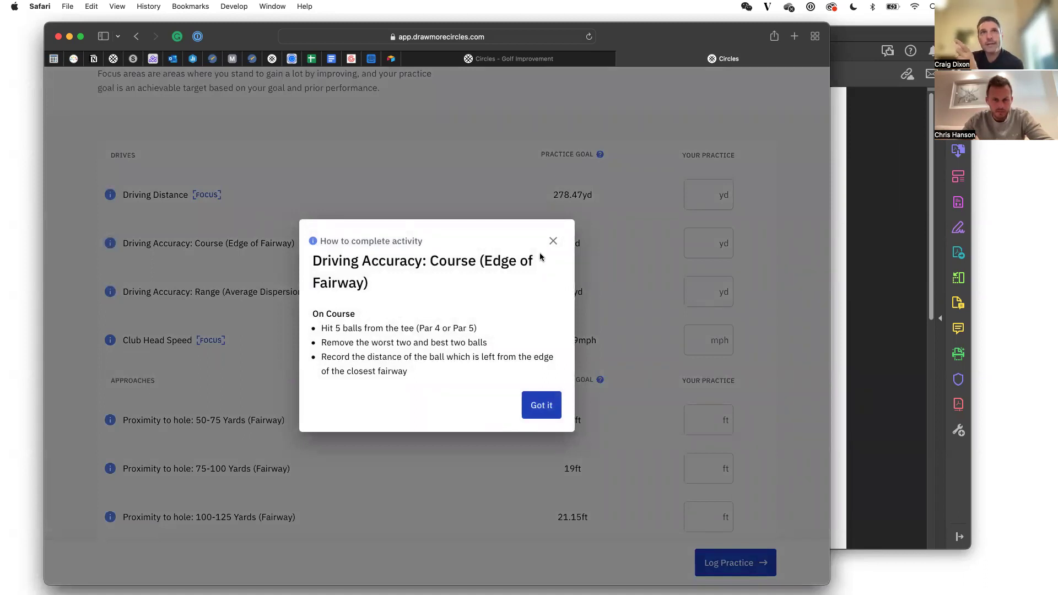
click(553, 243)
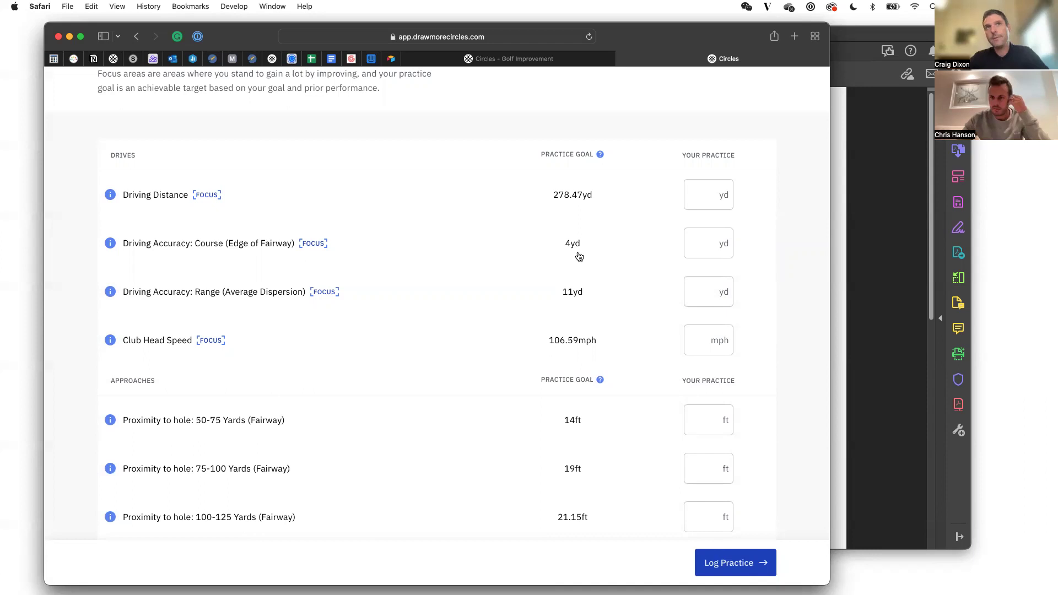
Try a practice result of 5 yd for Driving Accuracy: Course (Edge of Fairway) and clear it again
click(699, 243)
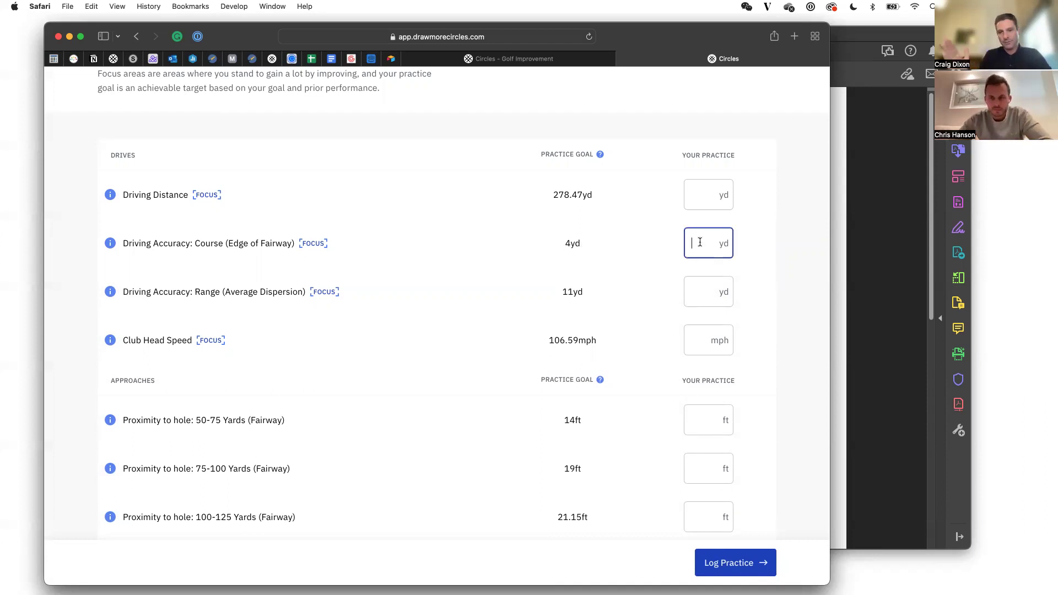
text(5)
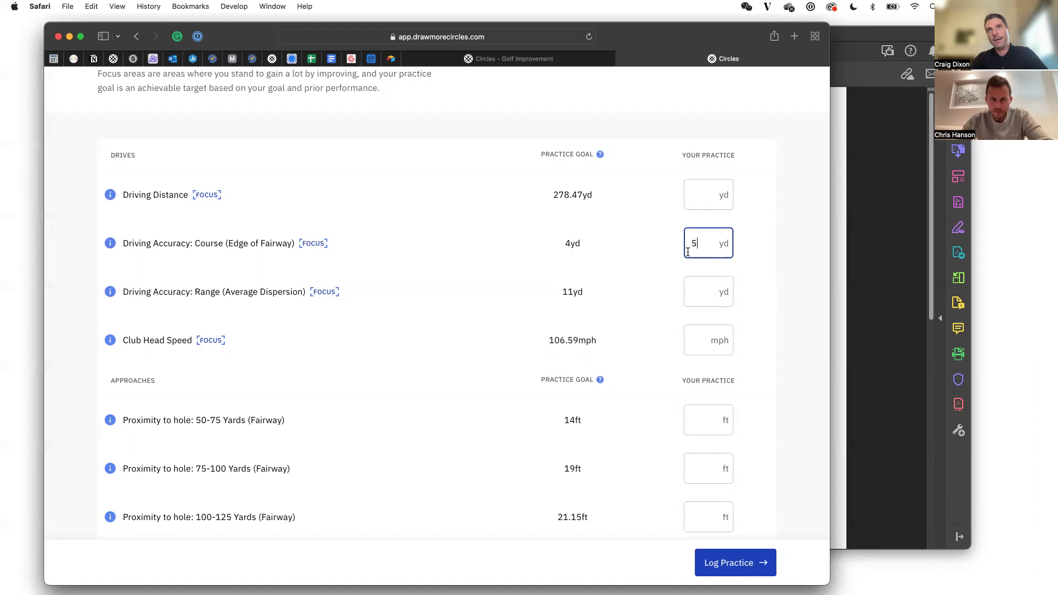
key(BackSpace)
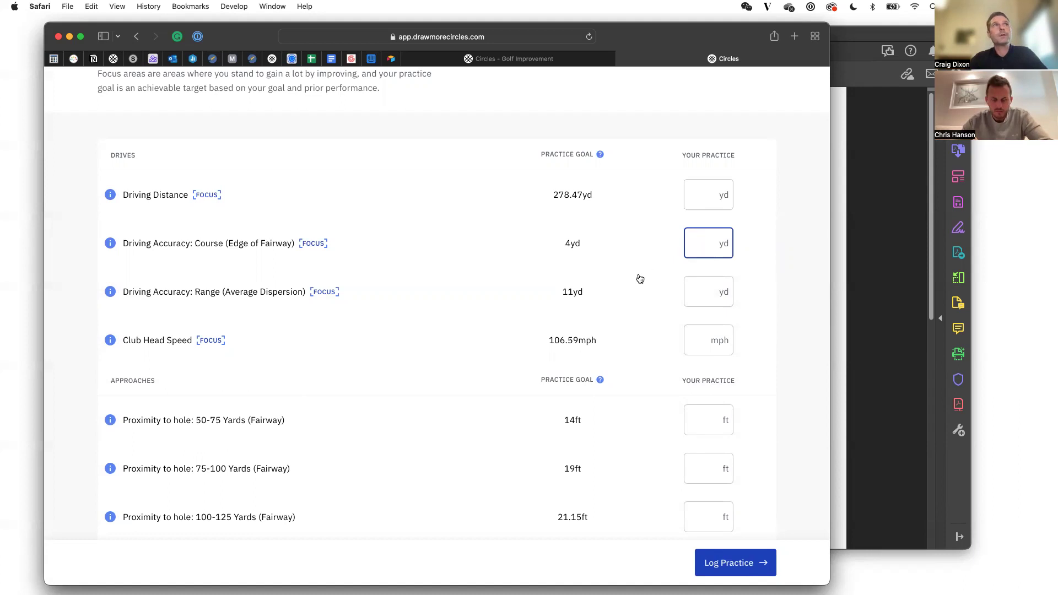
scroll(640, 273, up, 5)
scroll(639, 276, down, 3)
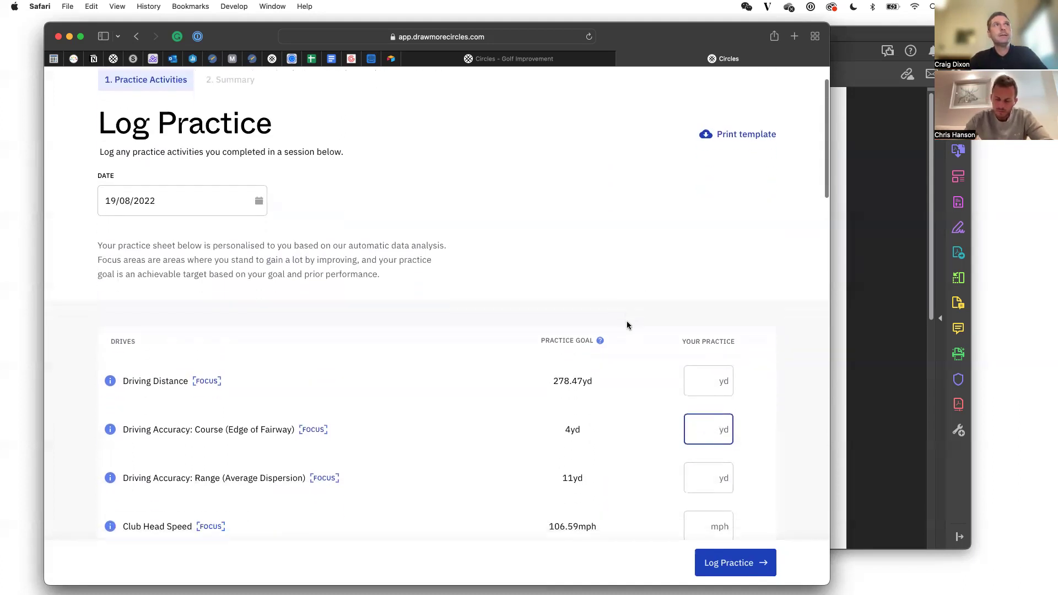
scroll(628, 328, down, 1)
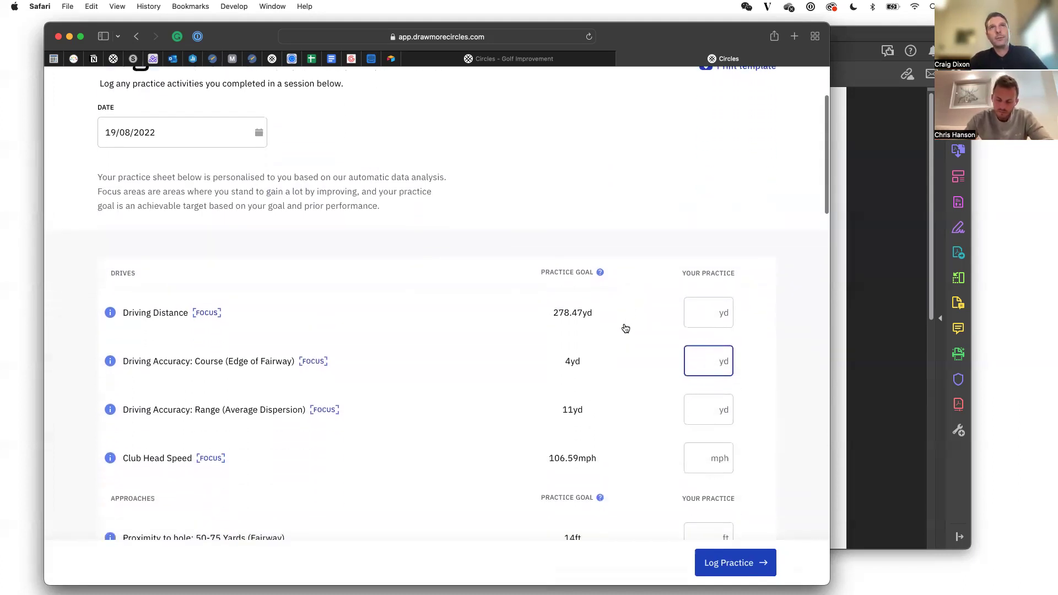
Enter 99 mph as the practice result for Club Head Speed
click(690, 319)
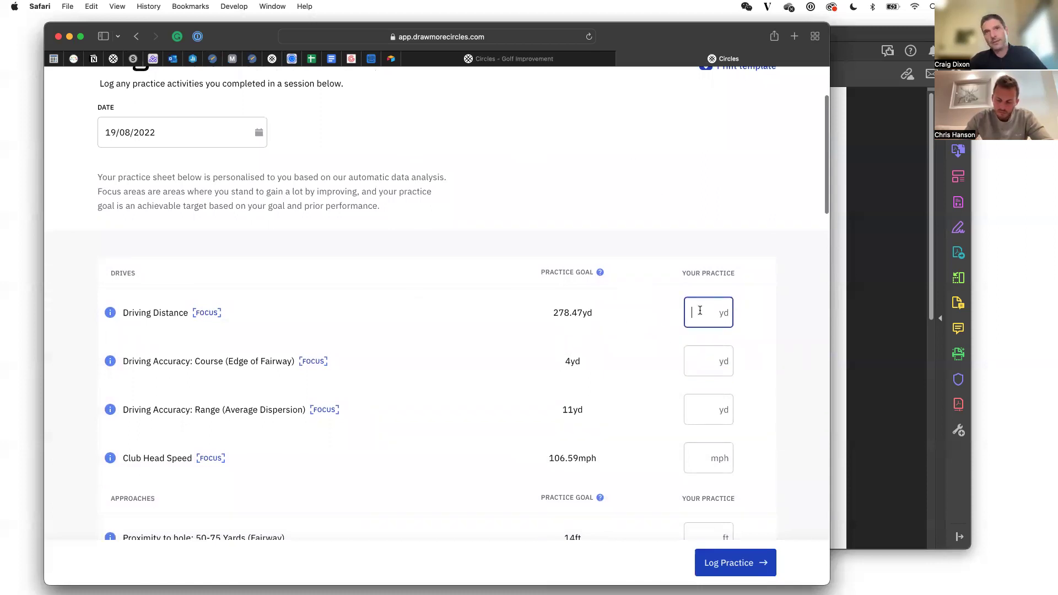
scroll(664, 312, down, 1)
click(706, 433)
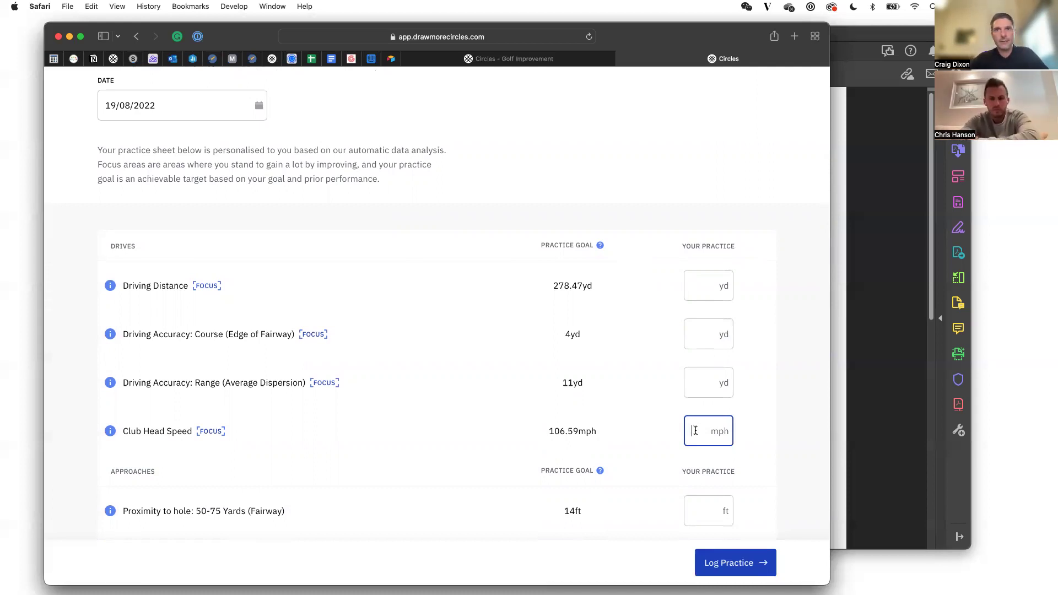
text(99)
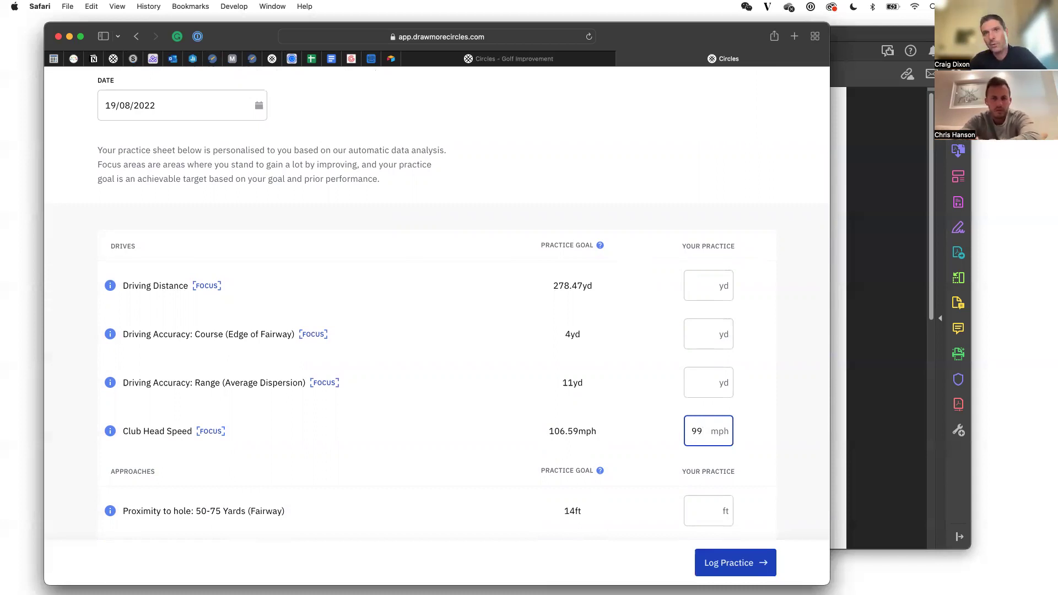
click(697, 282)
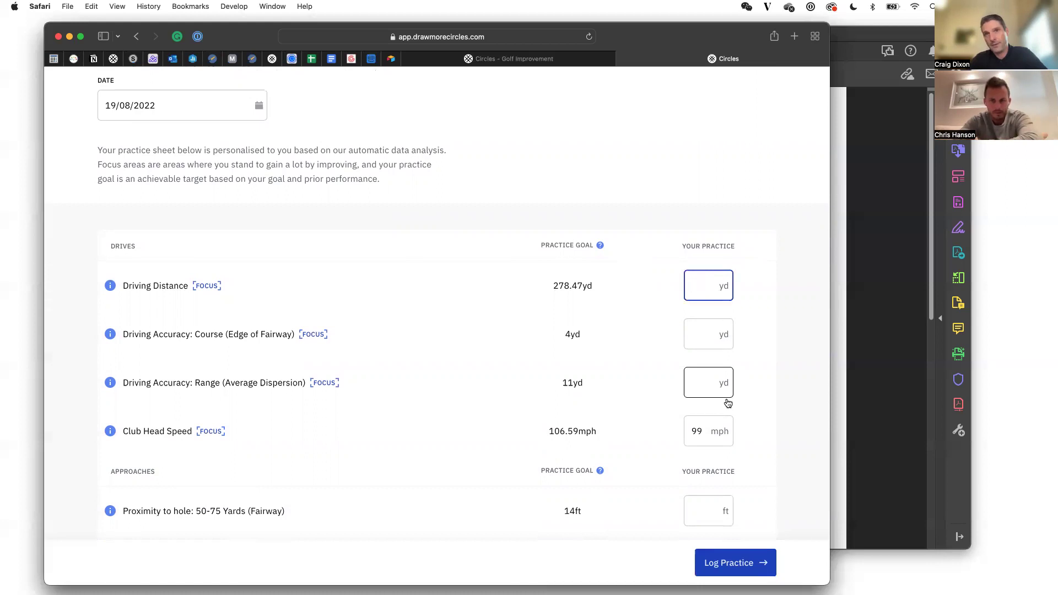
Change the Club Head Speed practice result to 120 mph
click(699, 432)
key(BackSpace)
key(BackSpace)
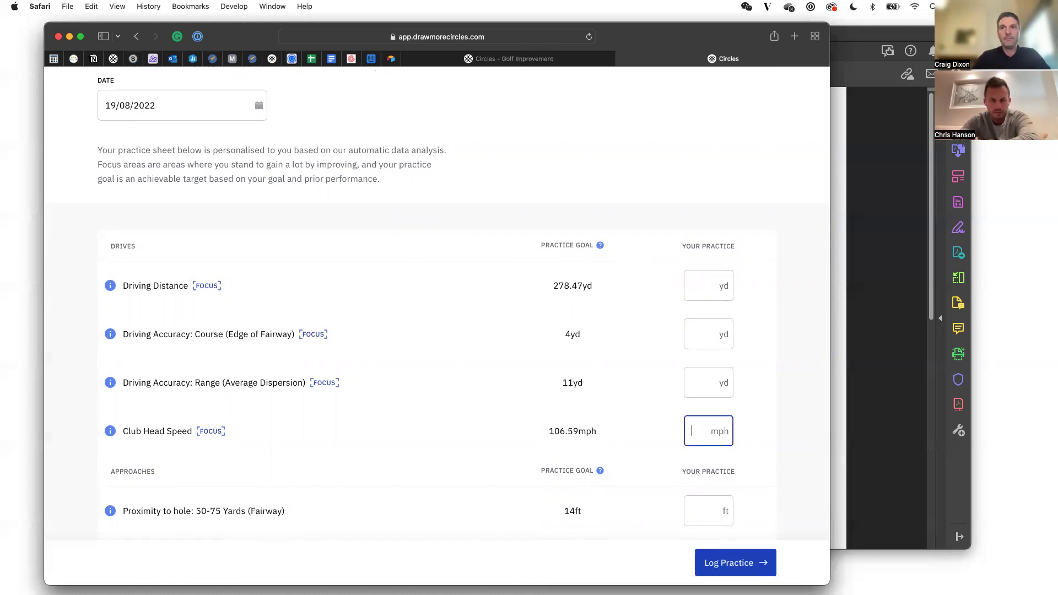
text(120)
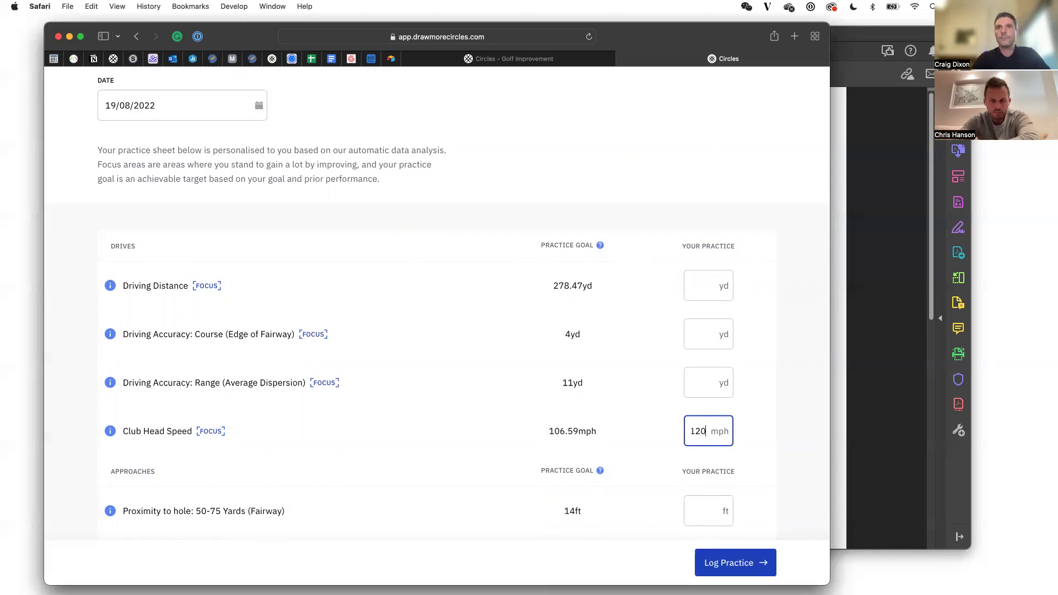
click(704, 292)
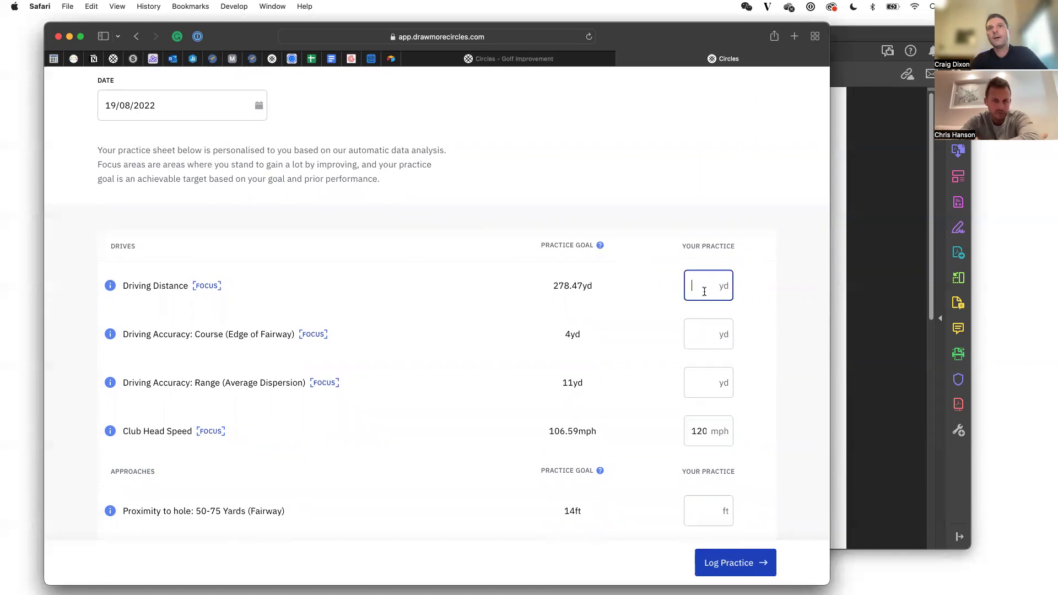
Set the Club Head Speed practice result to 115 mph and the Driving Distance result to 250 yd
click(709, 437)
key(BackSpace)
key(BackSpace)
text(15)
click(695, 287)
text(250)
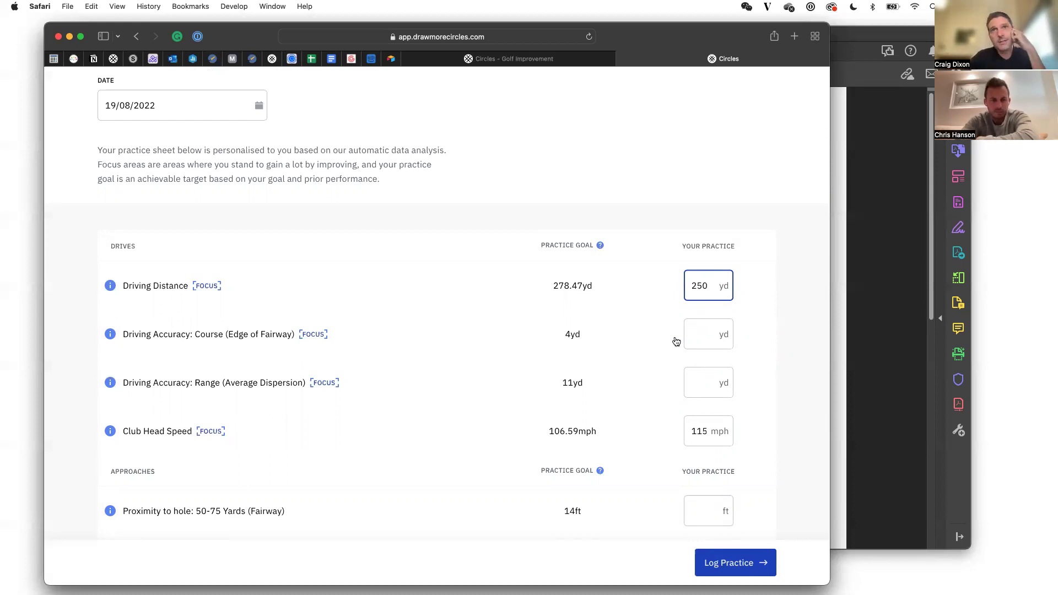
Switch to the PDF report in Acrobat and select the possible-opportunity text for Drives in the performance summary
scroll(640, 407, down, 2)
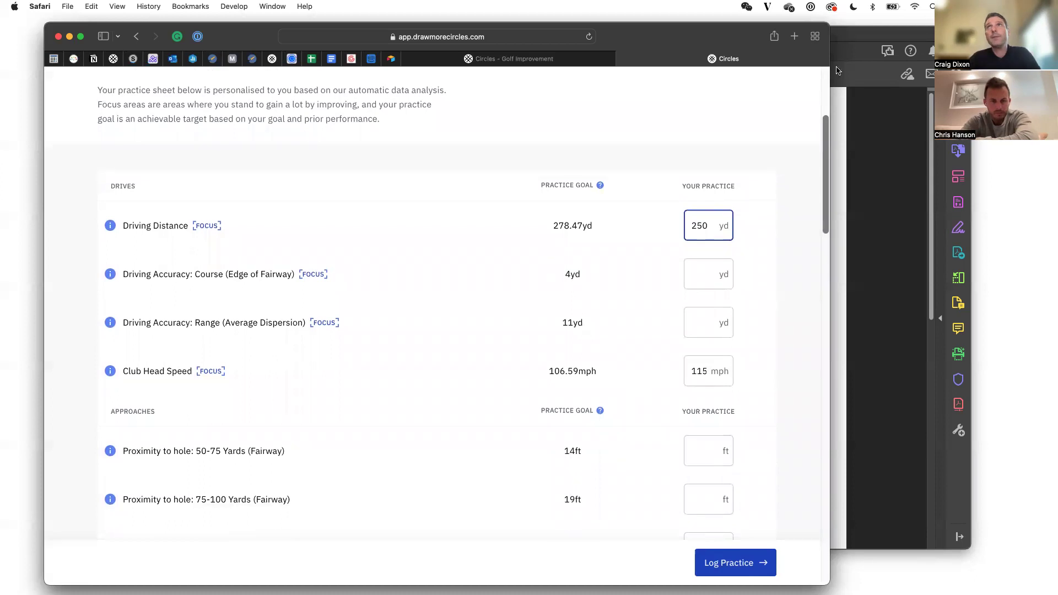
click(855, 43)
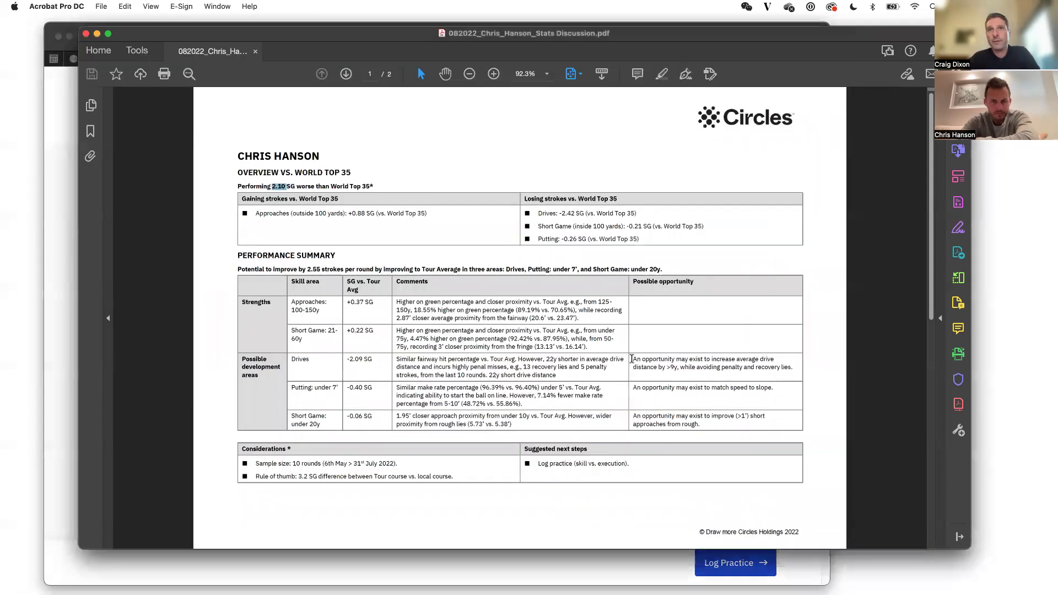
drag(634, 357, 792, 373)
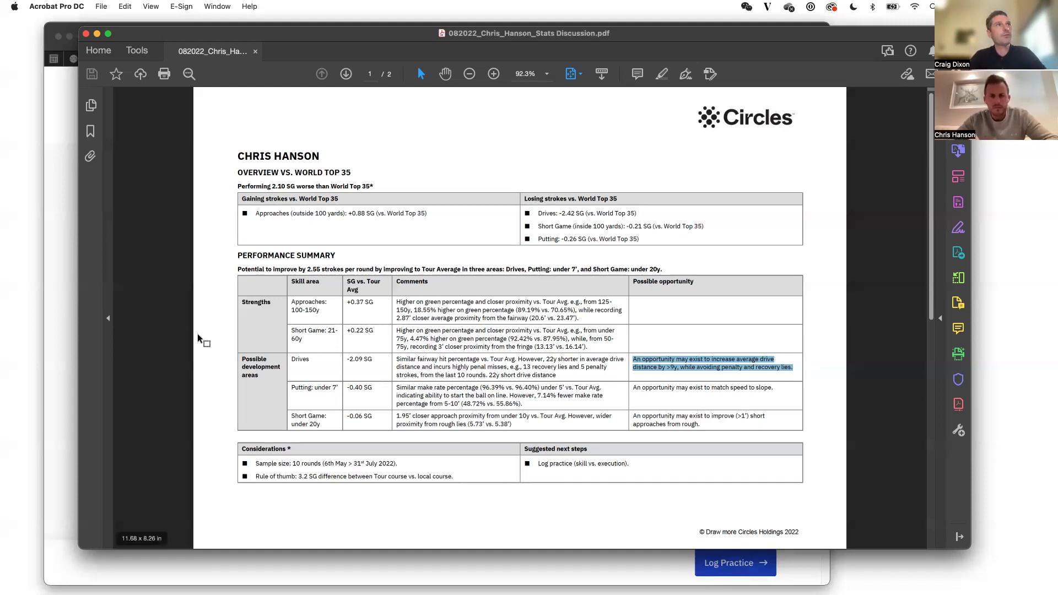
Switch back to the practice form in Safari and clear the Driving Distance and Club Head Speed results
click(60, 272)
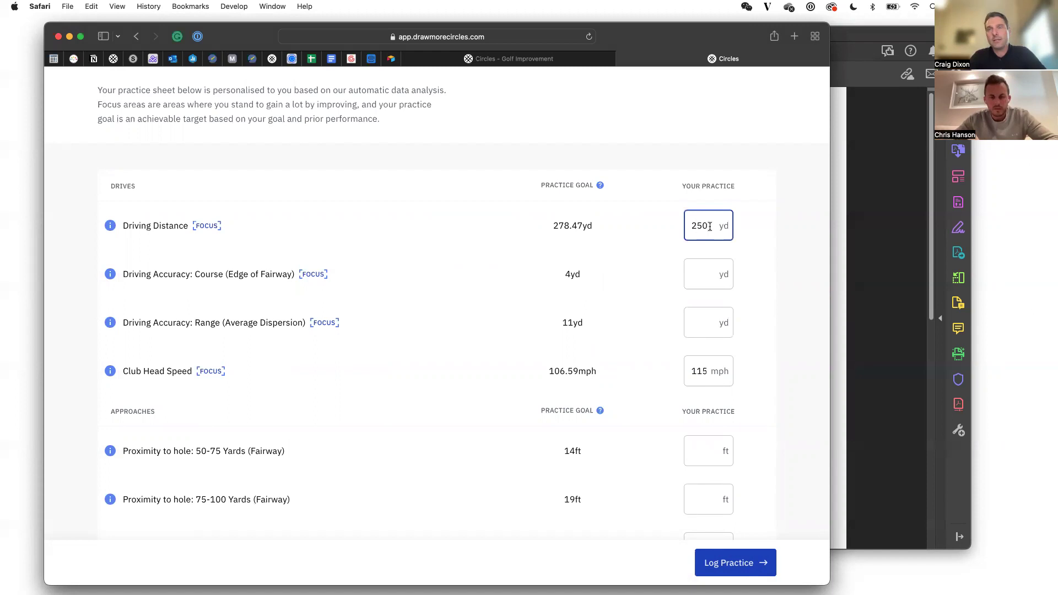
key(BackSpace)
key(BackSpace)
key(BackSpace)
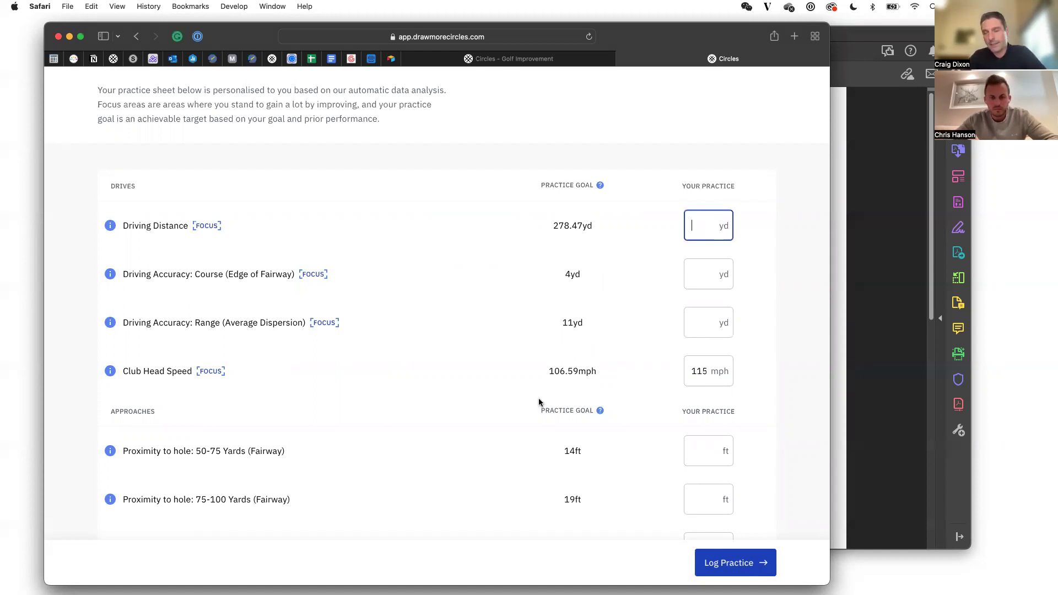
click(707, 371)
key(BackSpace)
key(BackSpace)
key(BackSpace)
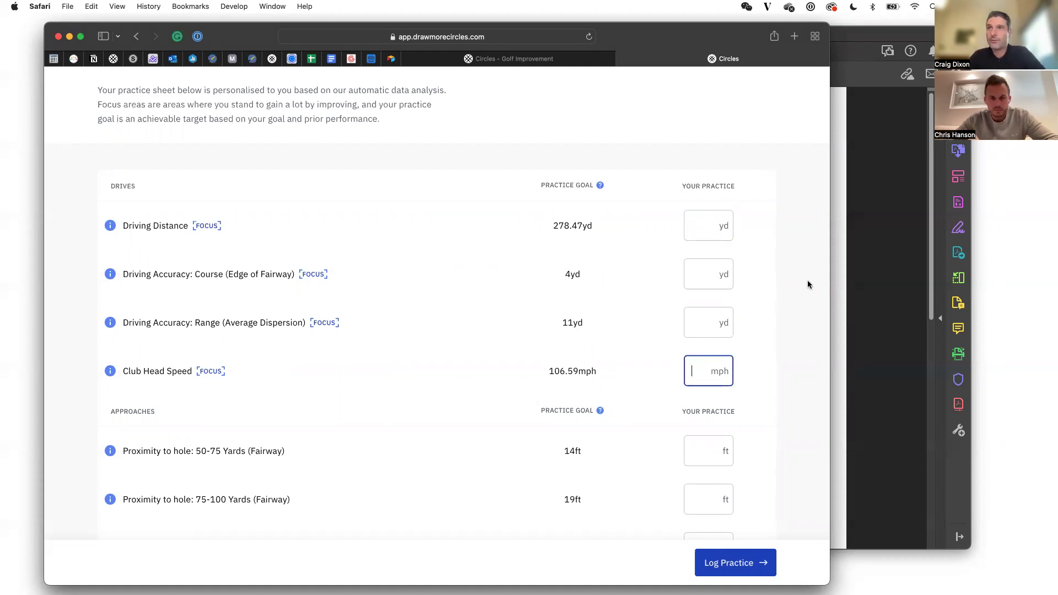
Switch to the PDF report in Acrobat and show it full screen
click(867, 274)
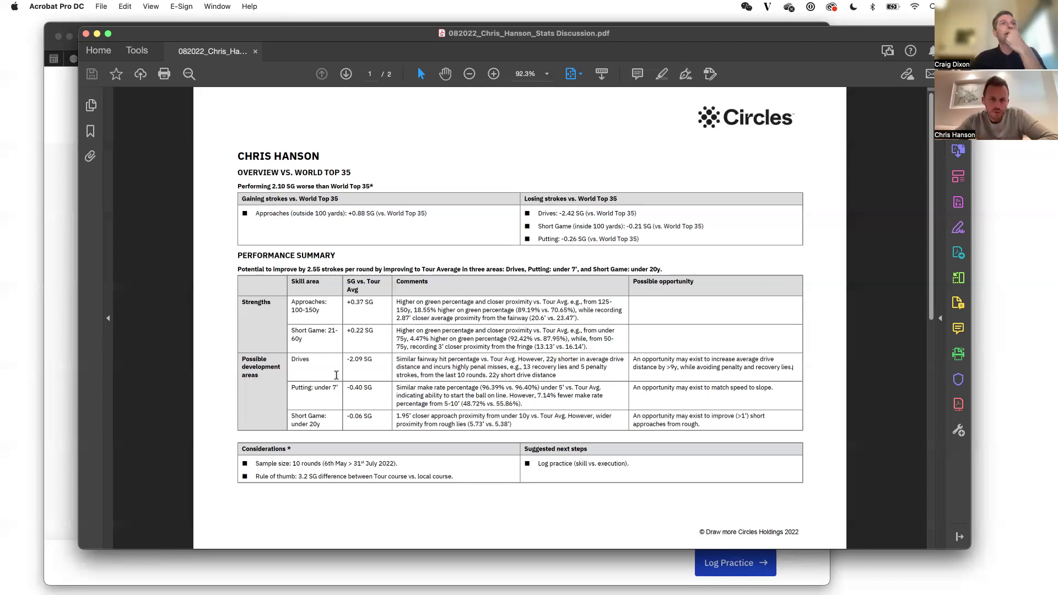
click(108, 33)
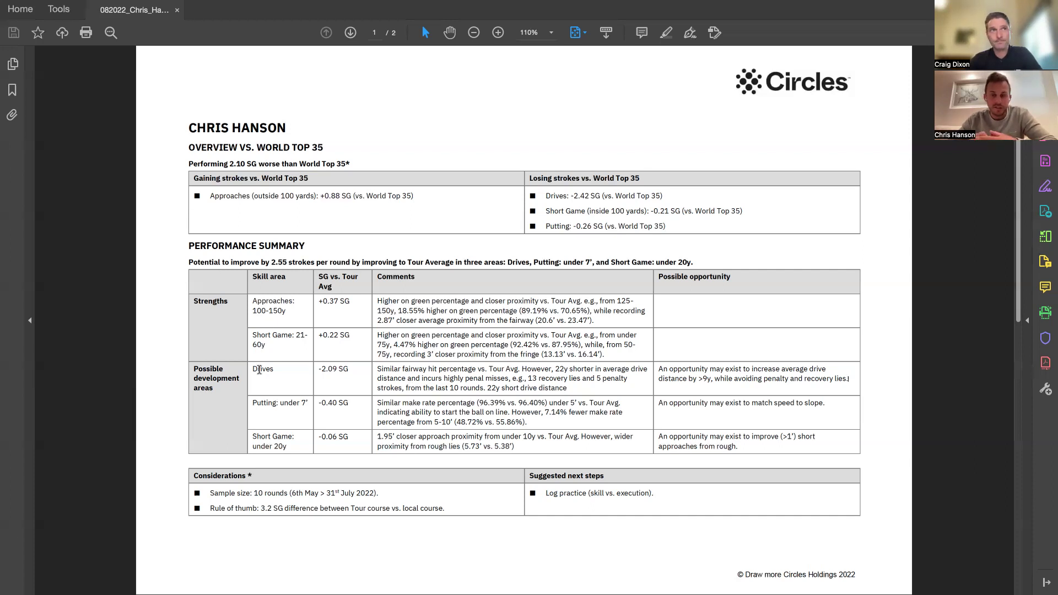
Exit the report's full-screen view and switch back to the beginning of the Log Practice form in Safari
mouse_move(83, 2)
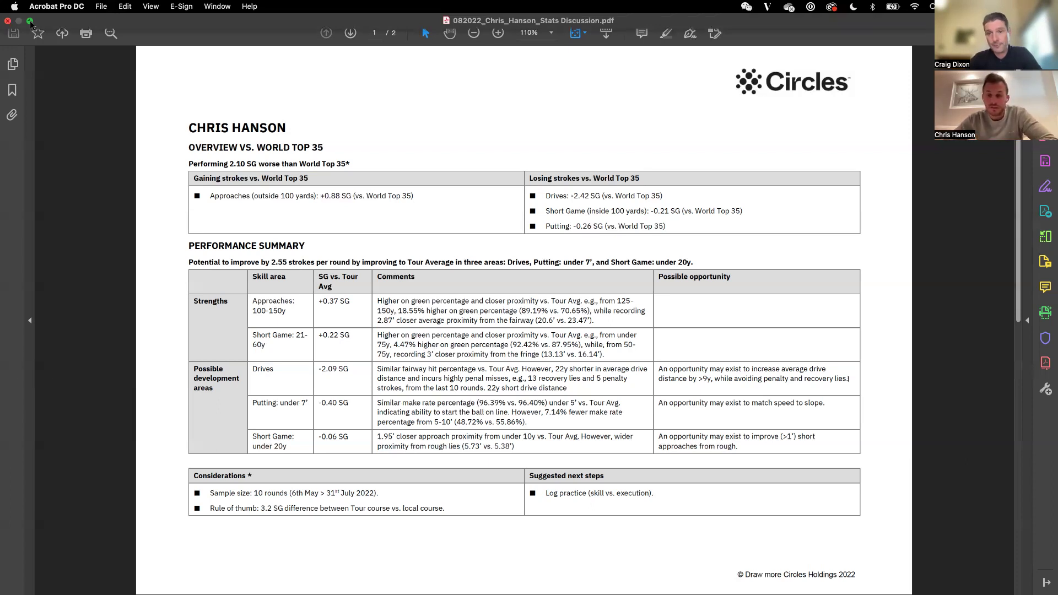
click(31, 21)
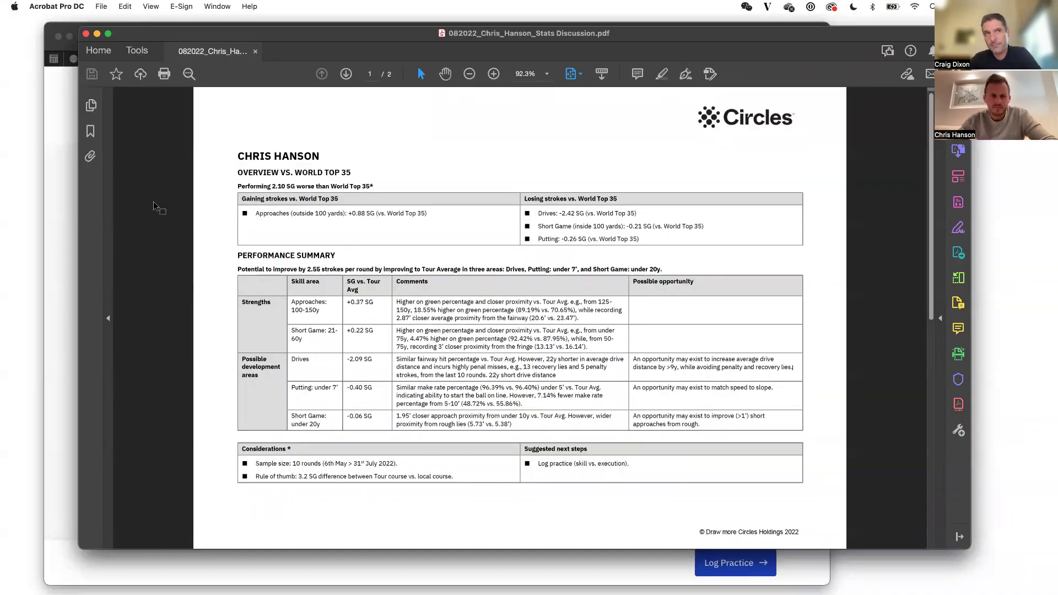
click(56, 269)
scroll(111, 177, up, 8)
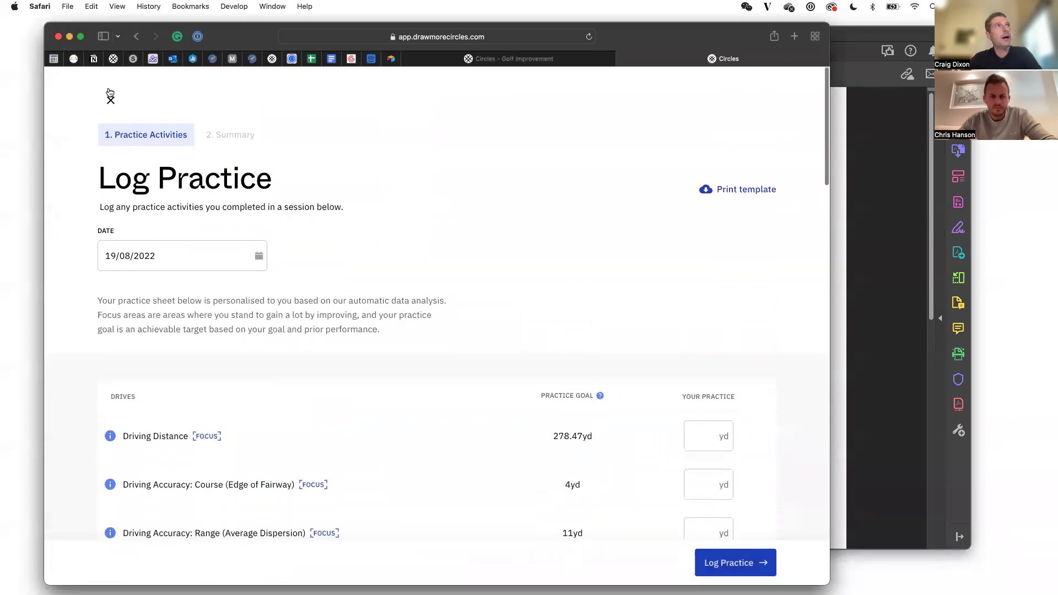
Close the Log Practice form without logging anything and show the Strokes Gained trends on the dashboard
click(111, 98)
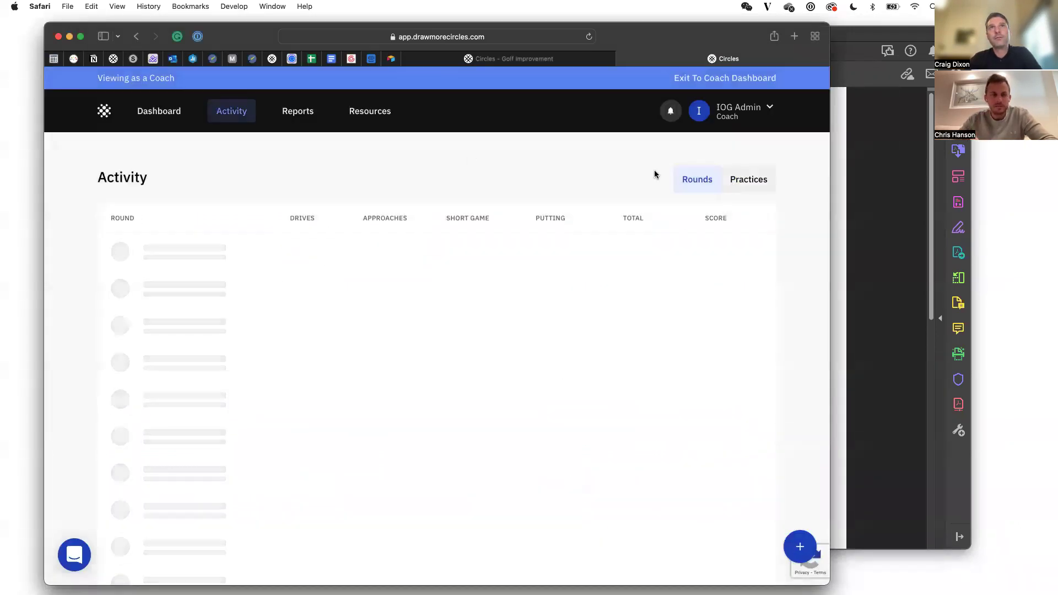
click(158, 111)
scroll(273, 309, down, 7)
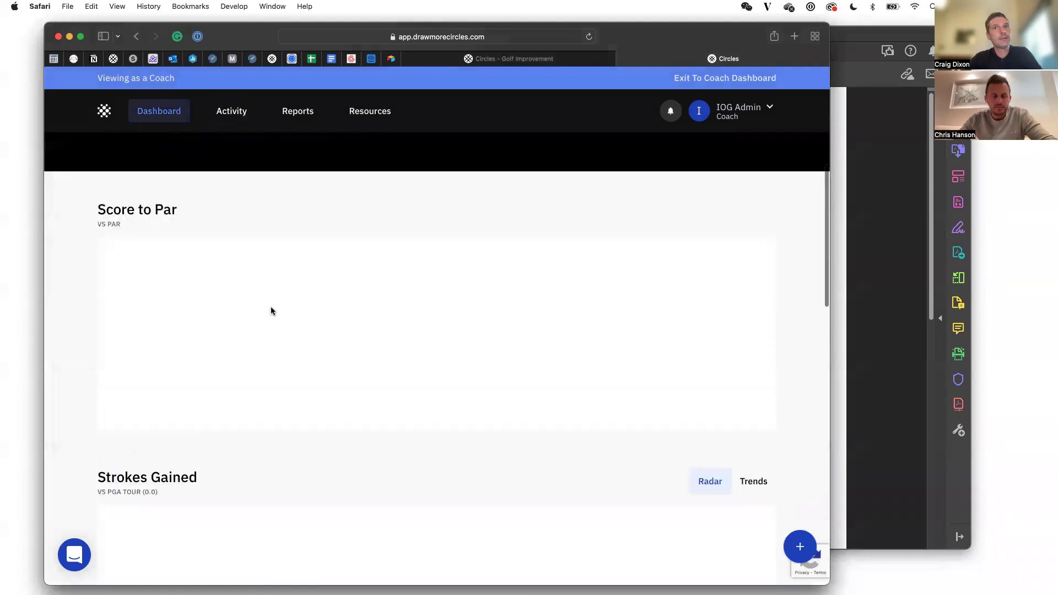
click(768, 442)
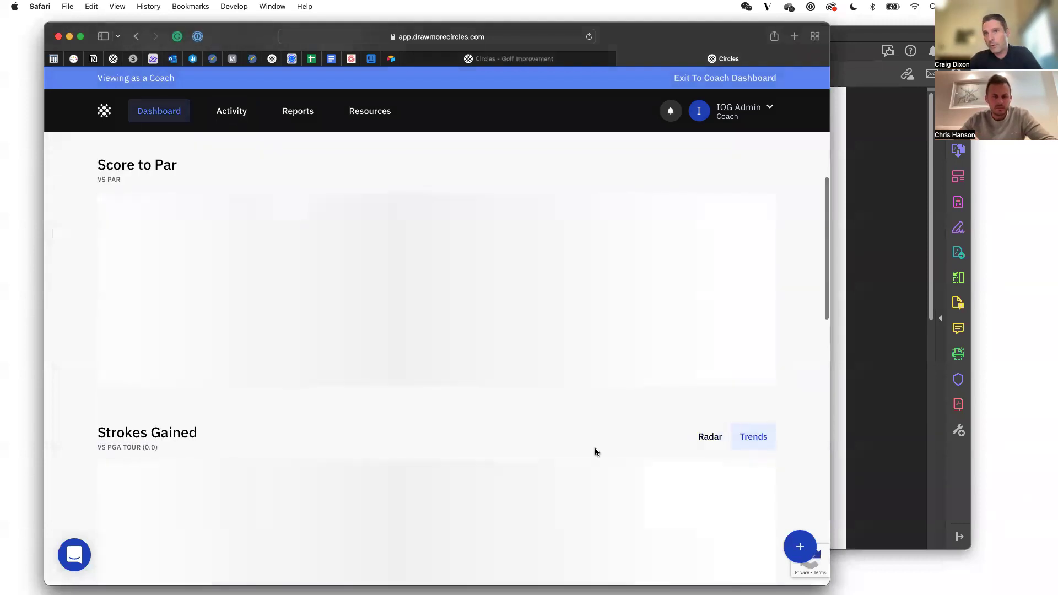
scroll(521, 448, down, 3)
scroll(471, 456, down, 4)
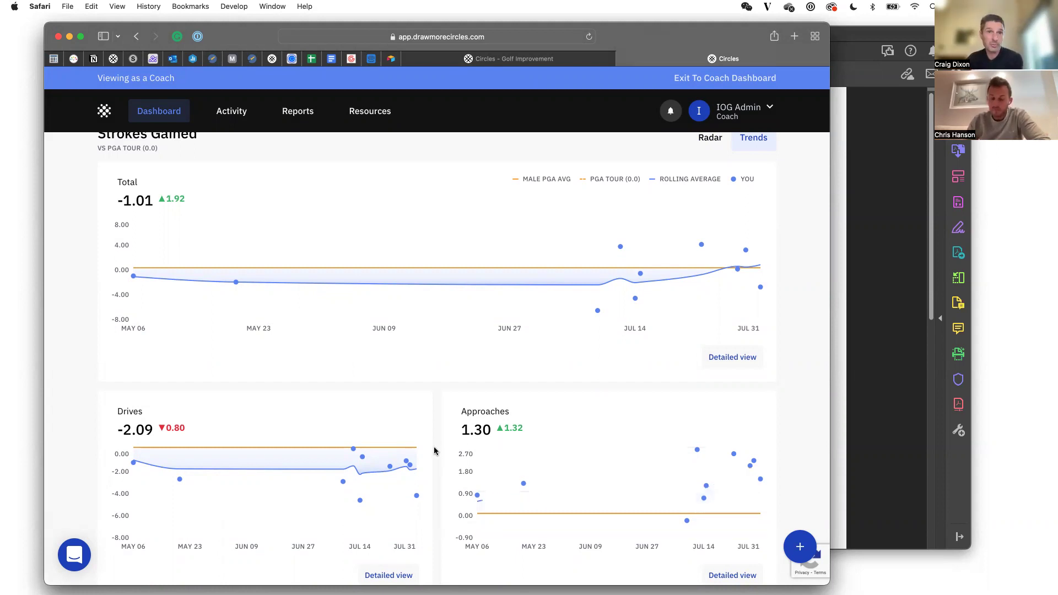
Highlight the change figure on the Drives trend card and inspect the round details on its chart
scroll(434, 450, down, 5)
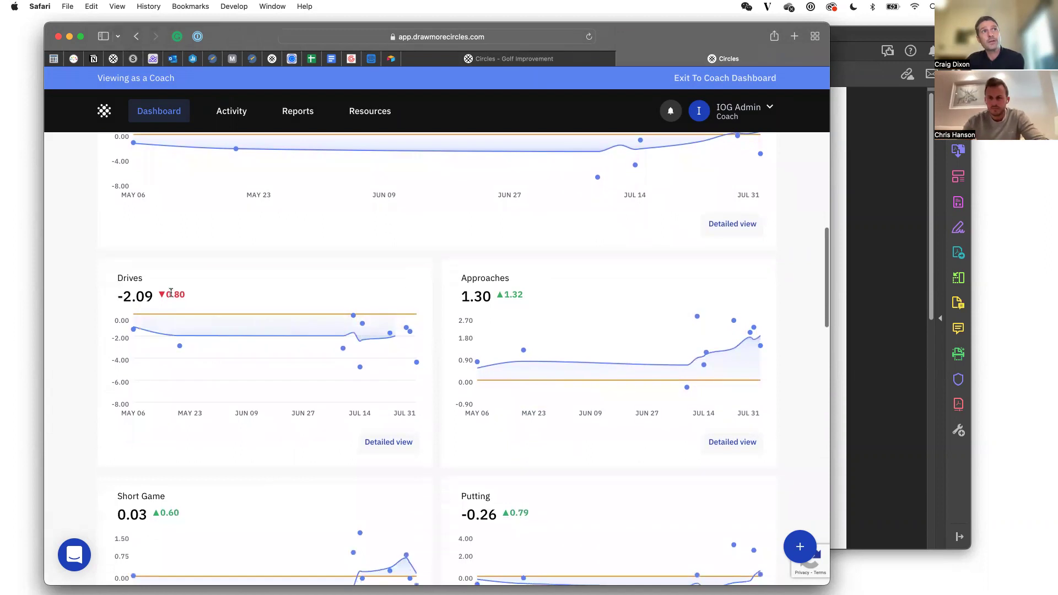
drag(160, 295, 186, 295)
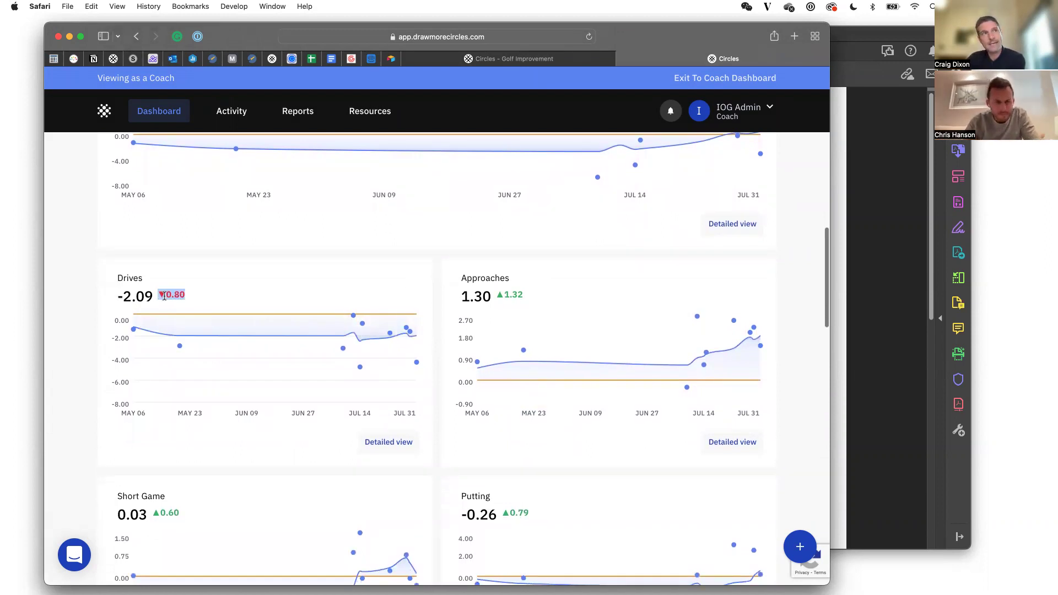
mouse_move(217, 371)
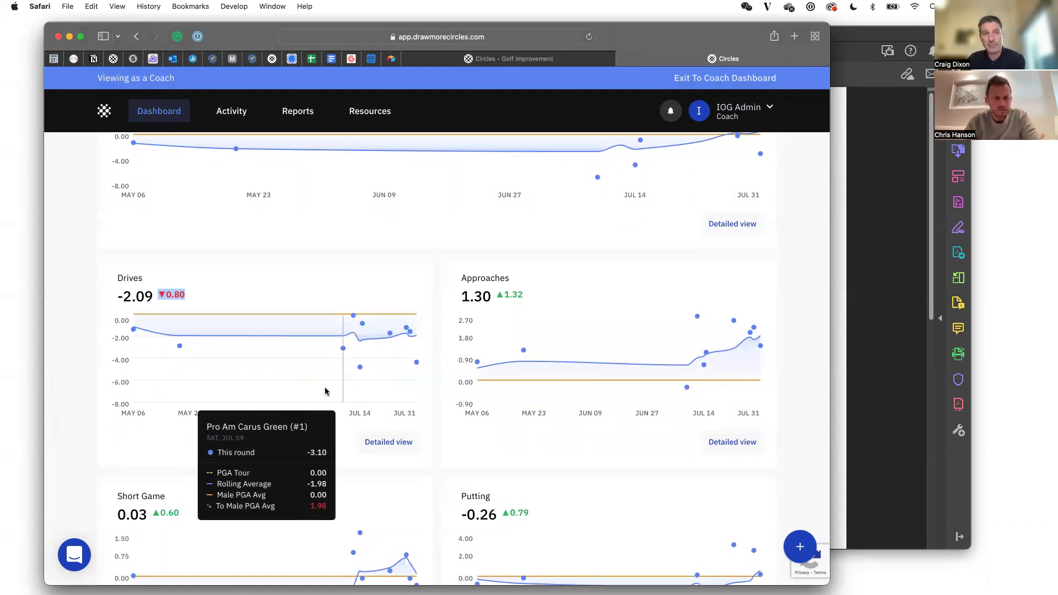
Glance at the PDF report in Acrobat, return to Safari and open a new Log Practice form in a widened window
click(900, 287)
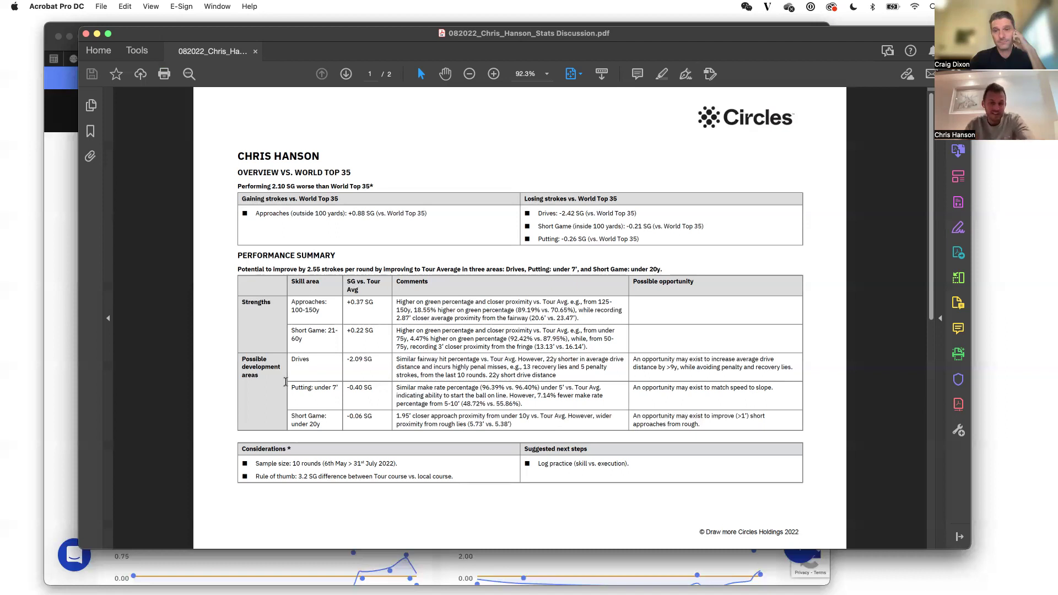
click(71, 342)
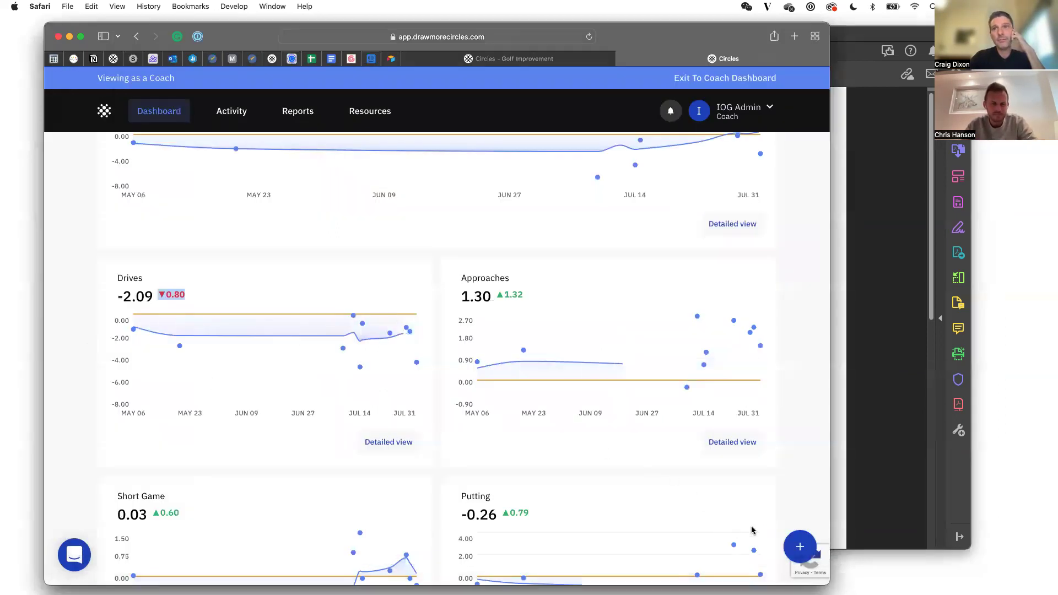
click(799, 545)
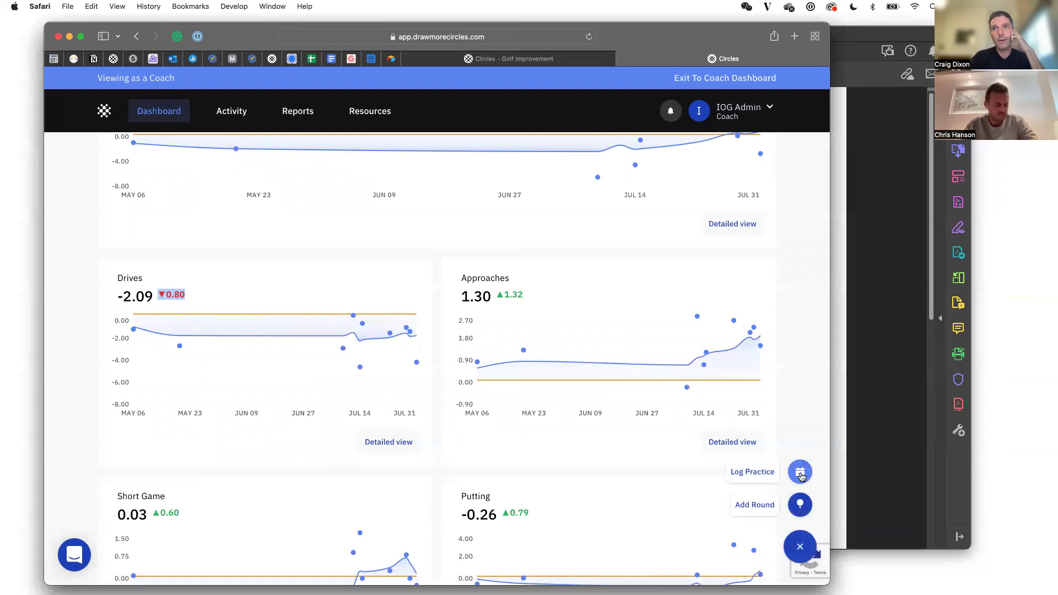
click(801, 475)
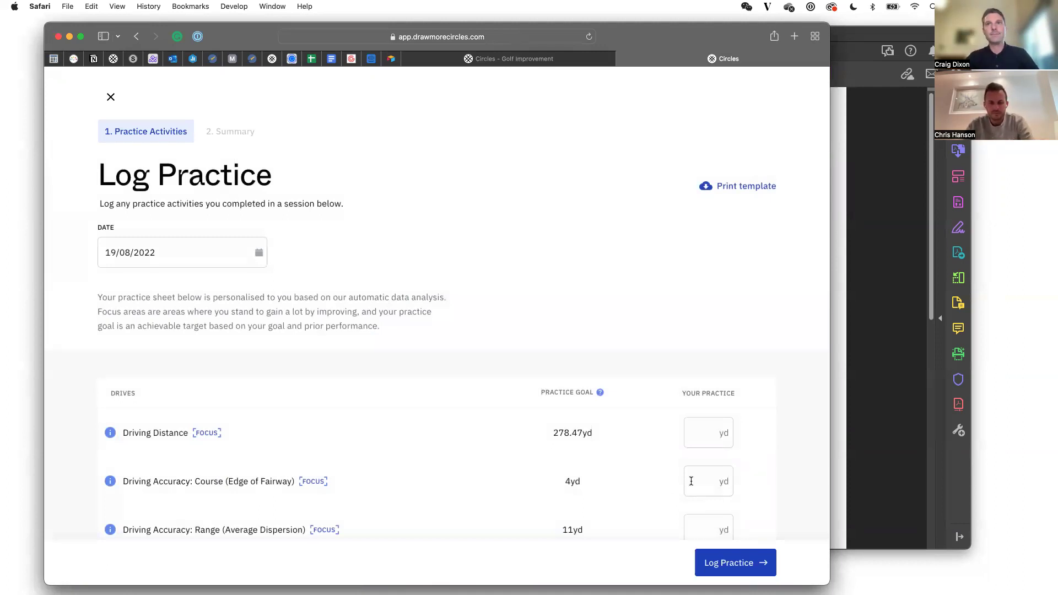
drag(831, 440, 909, 440)
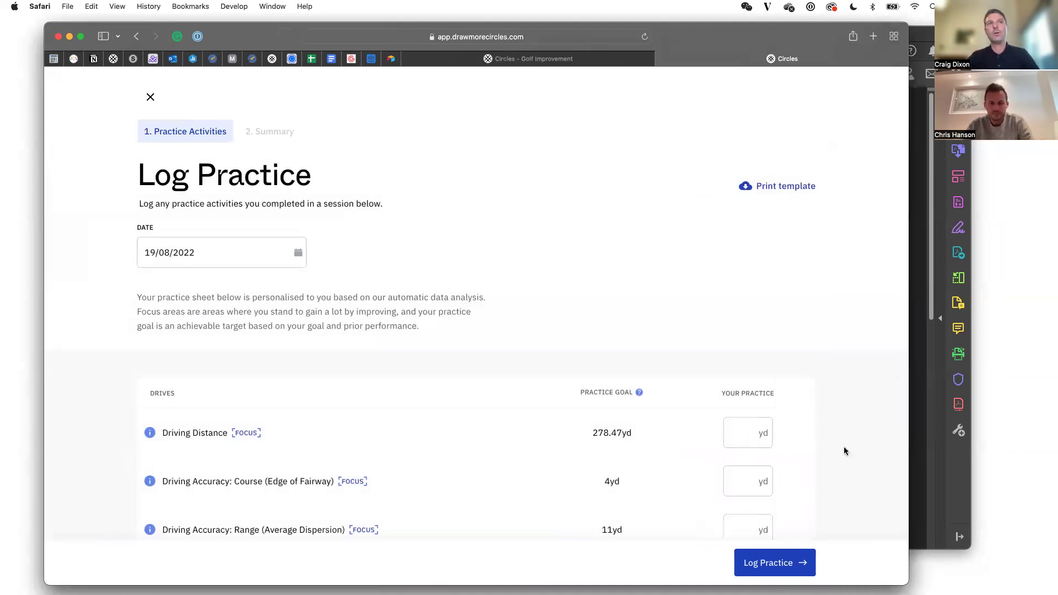
Read the how-to instructions for the Proximity to hole: From Rough activity in the Short Game section, and close them
scroll(527, 459, down, 2)
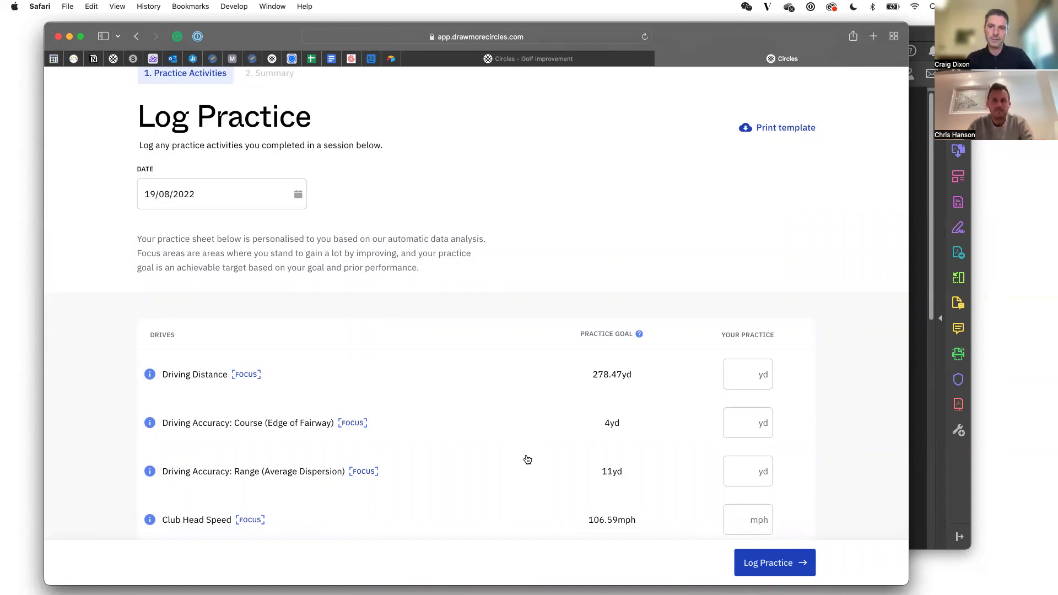
scroll(425, 473, down, 10)
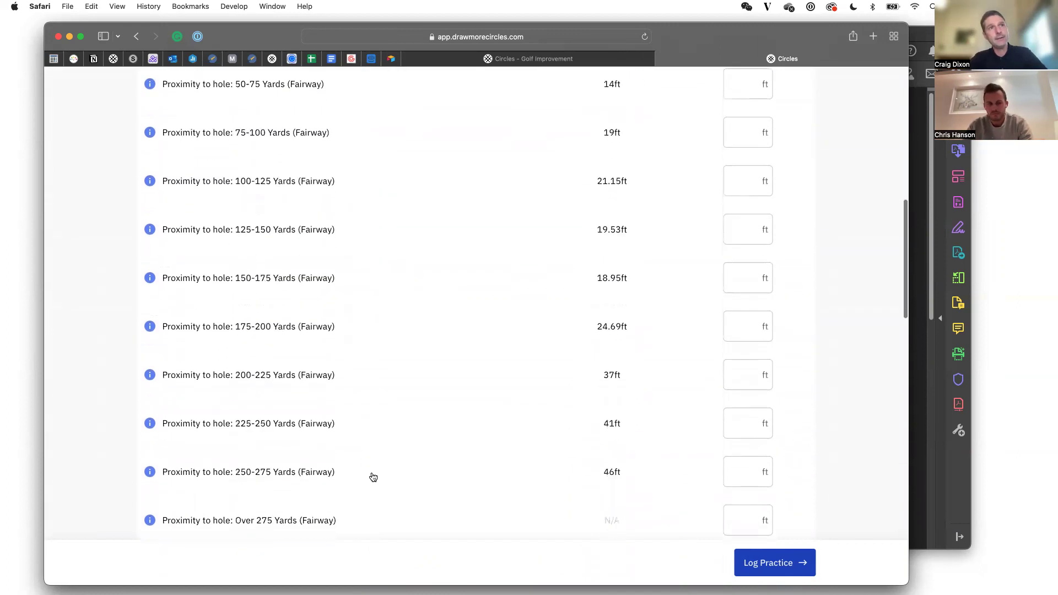
scroll(373, 477, down, 20)
scroll(369, 481, up, 5)
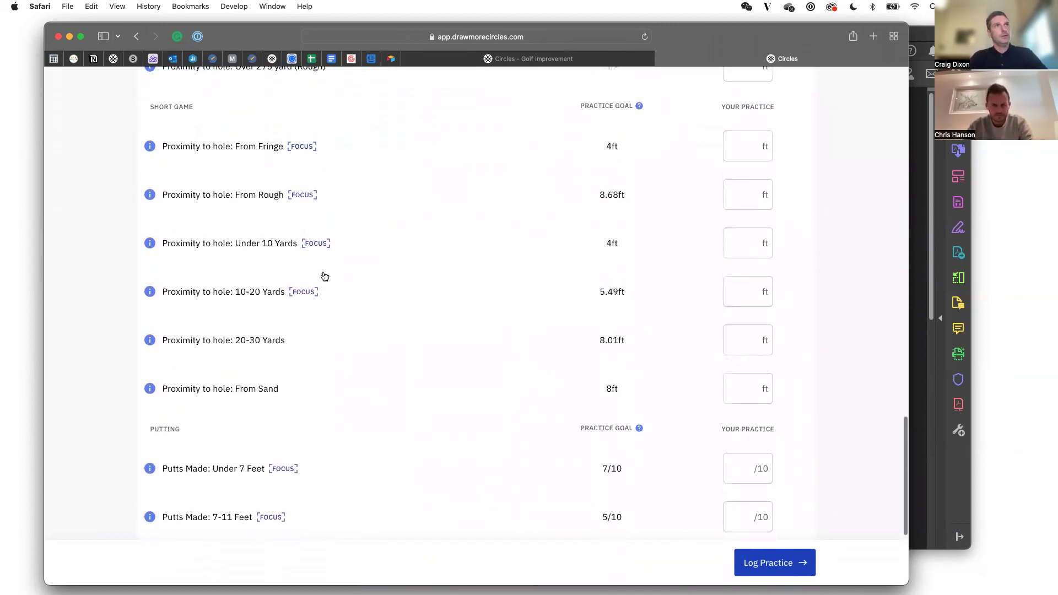
scroll(325, 277, up, 1)
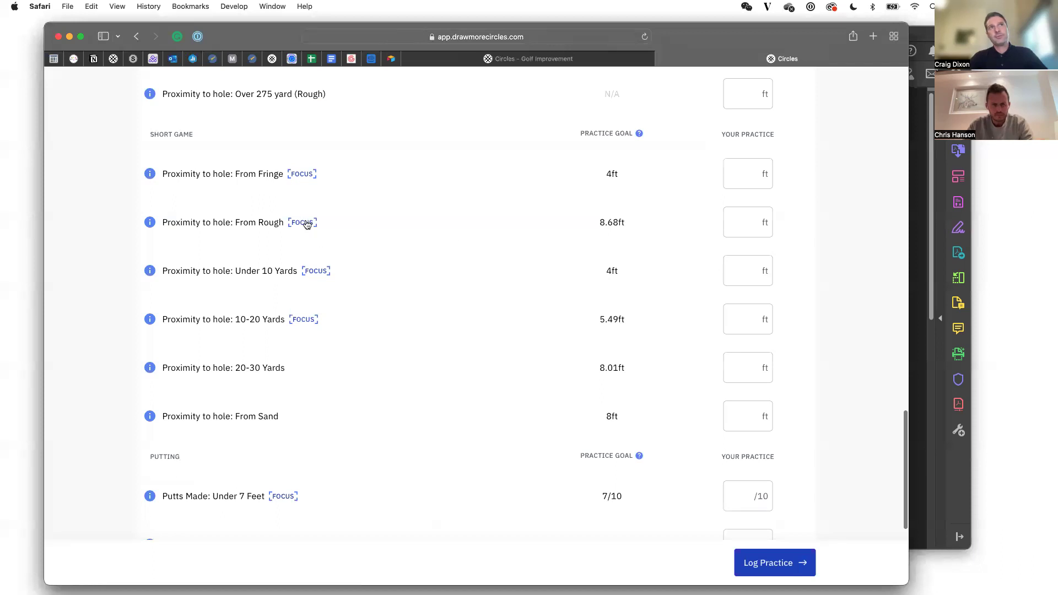
click(146, 225)
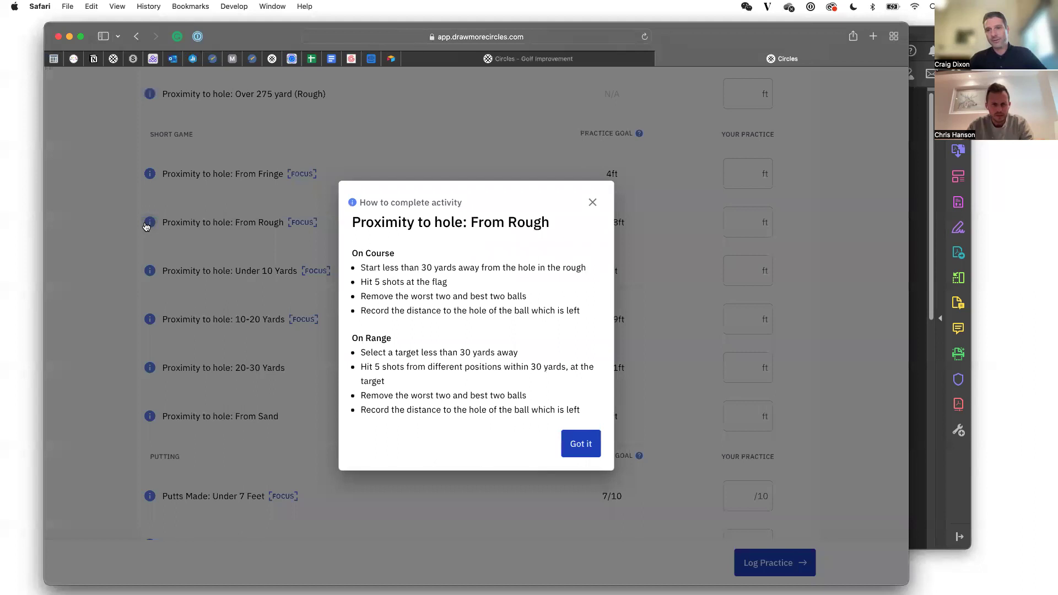
click(592, 203)
Enter 10 ft as the Proximity to hole: From Rough practice result and replace it with 6 ft
click(749, 228)
text(10)
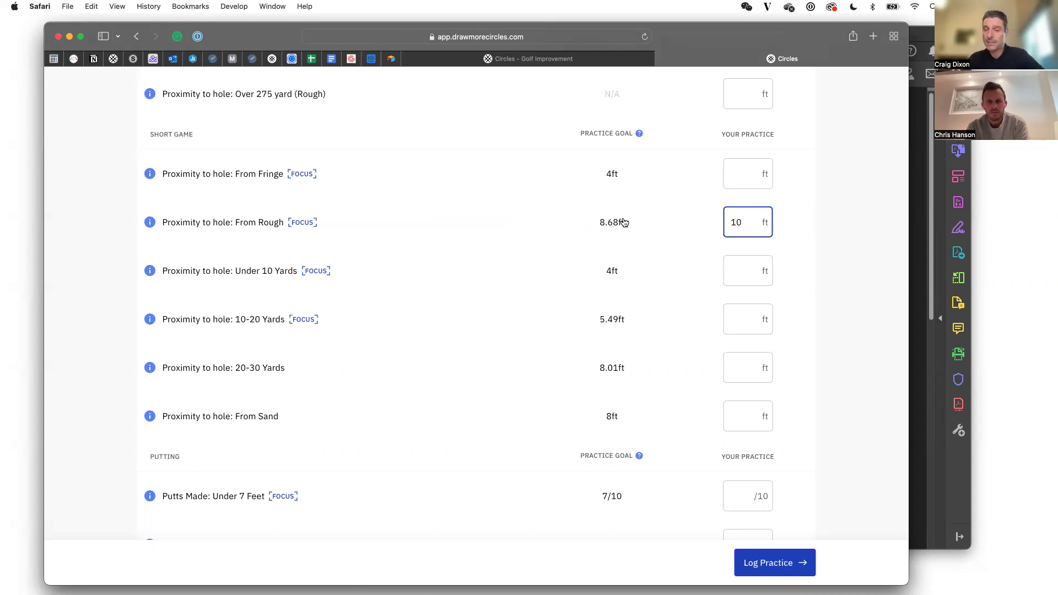
key(BackSpace)
key(BackSpace)
text(6)
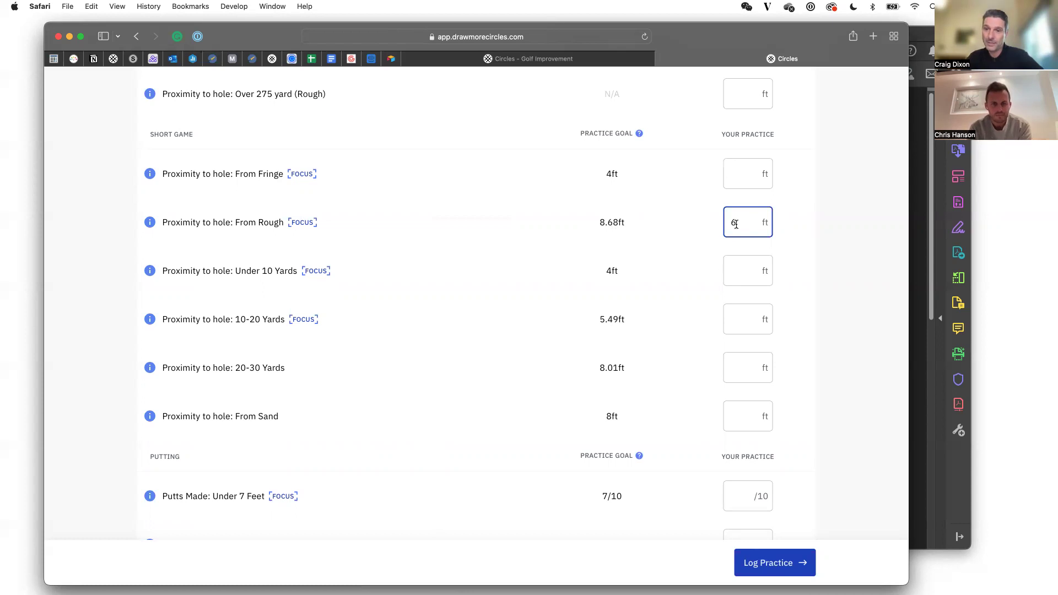
Check the instructions for Putts Made: 7-11 Feet and enter 6 out of 10 as its practice result
scroll(693, 298, down, 5)
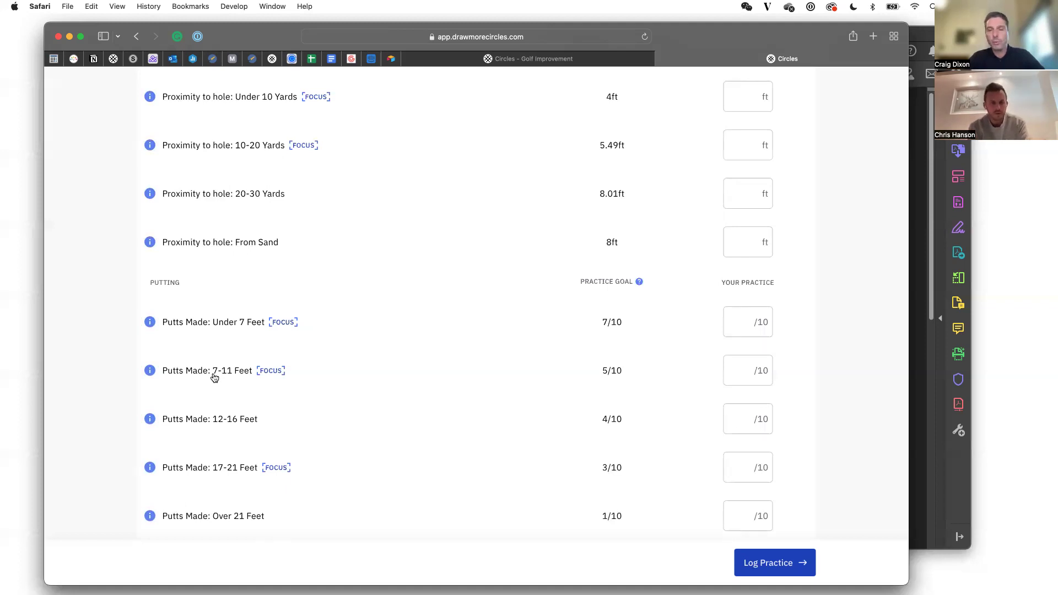
click(152, 371)
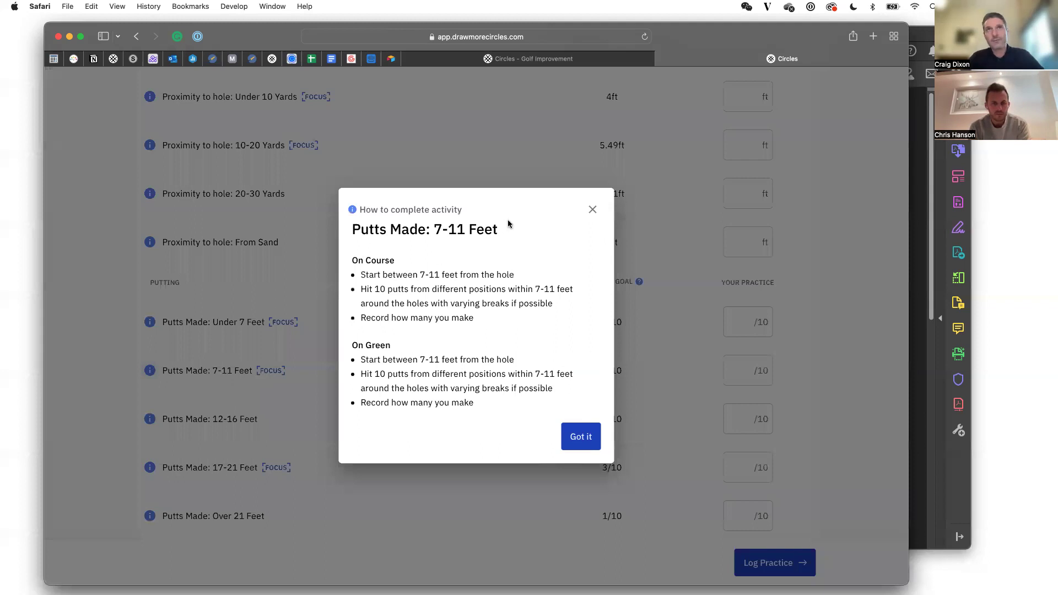
click(590, 210)
click(742, 373)
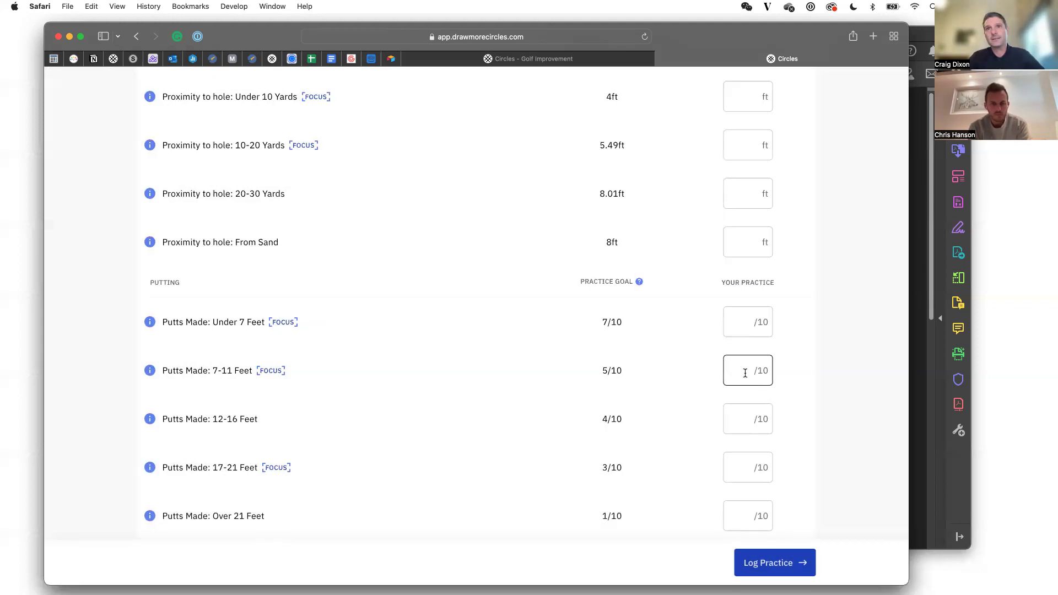
text(6)
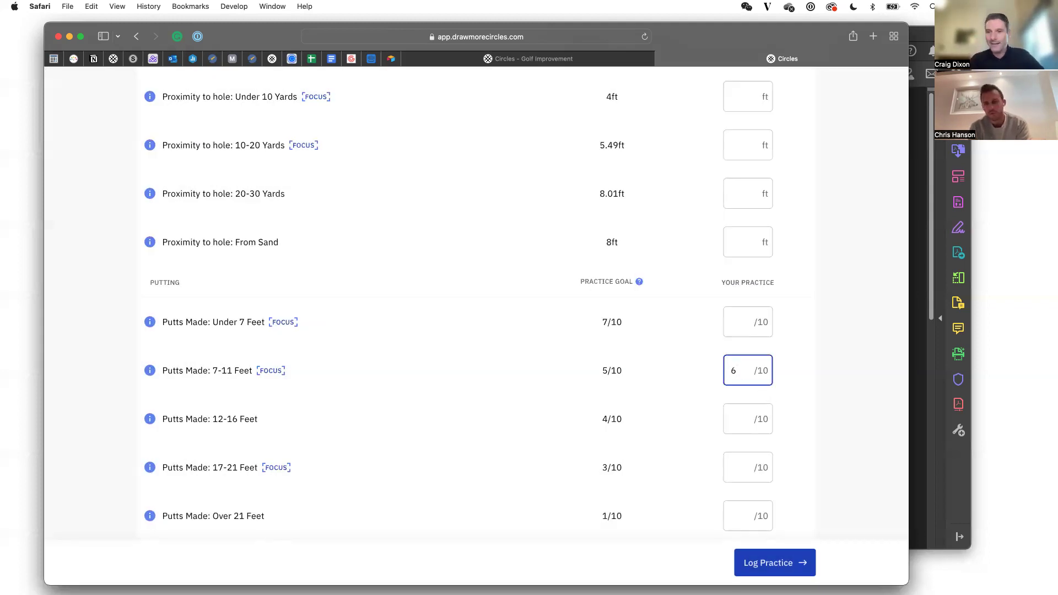
Review the practice goals and focus areas from Putting back through Short Game and Approaches to Drives
scroll(620, 471, down, 3)
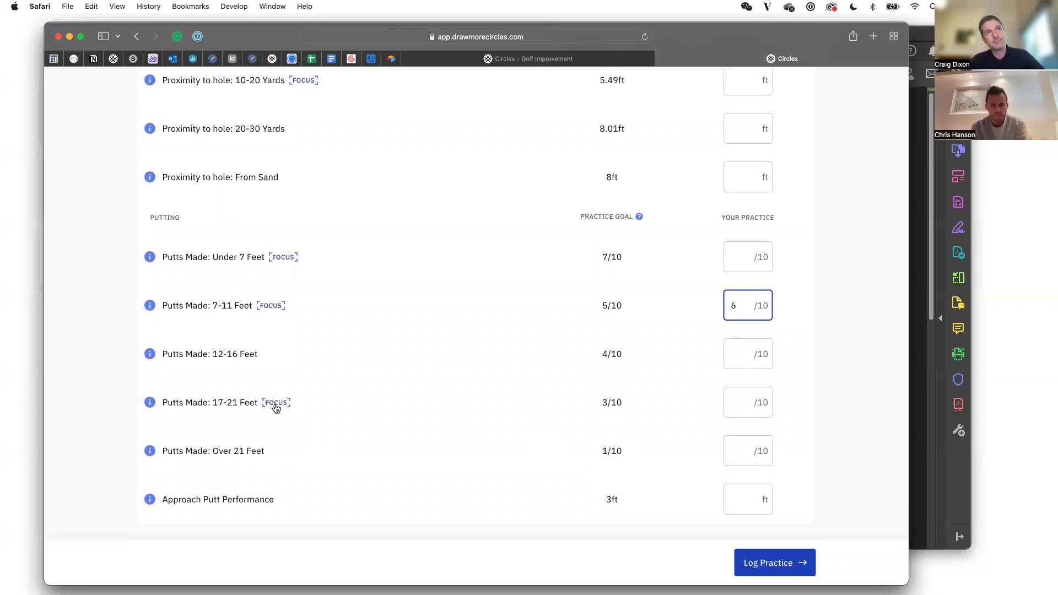
scroll(276, 317, up, 5)
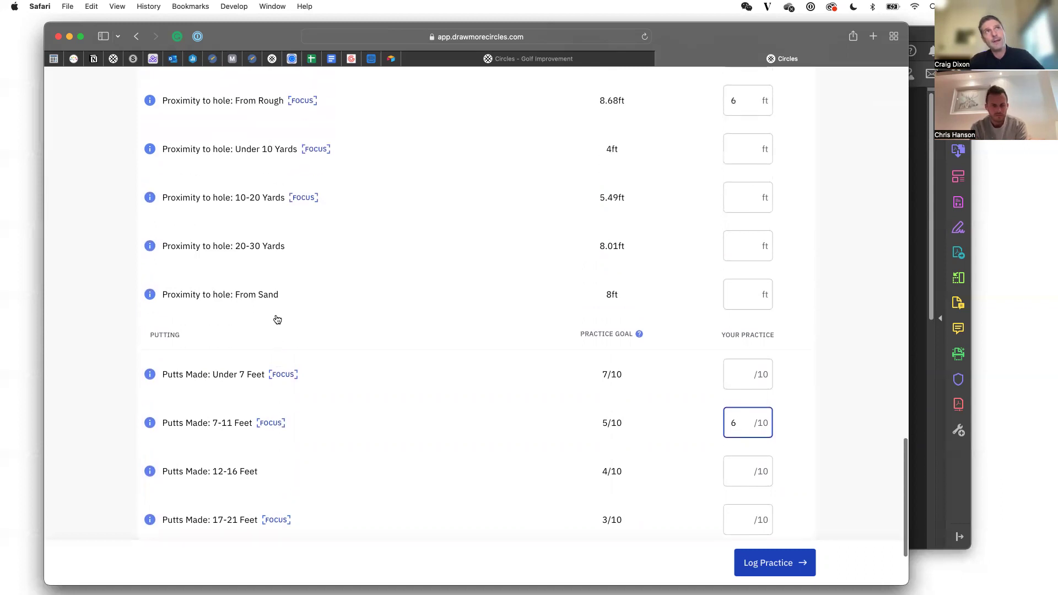
scroll(278, 322, up, 8)
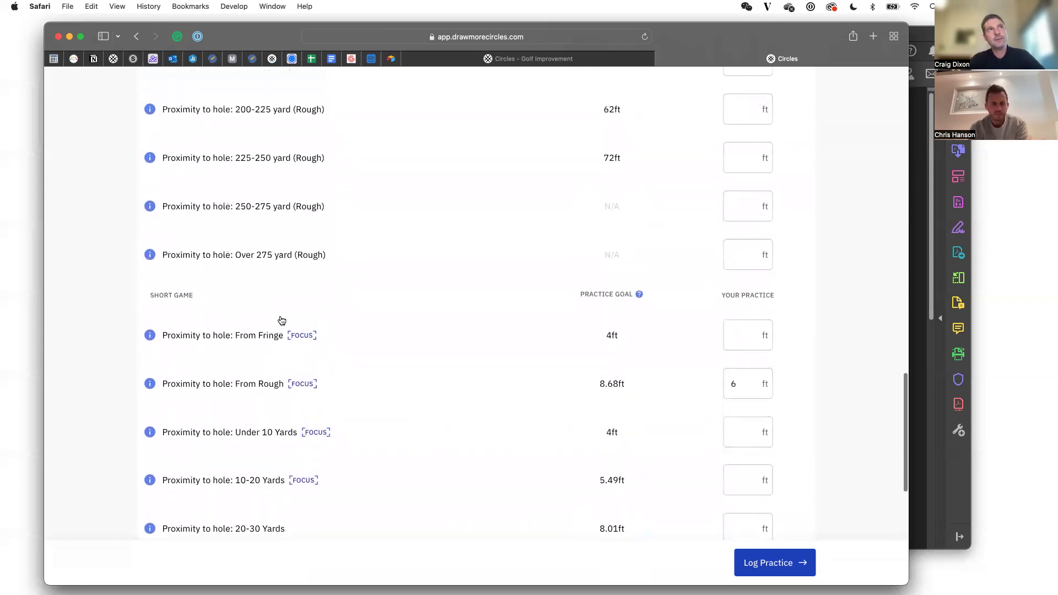
scroll(283, 321, up, 14)
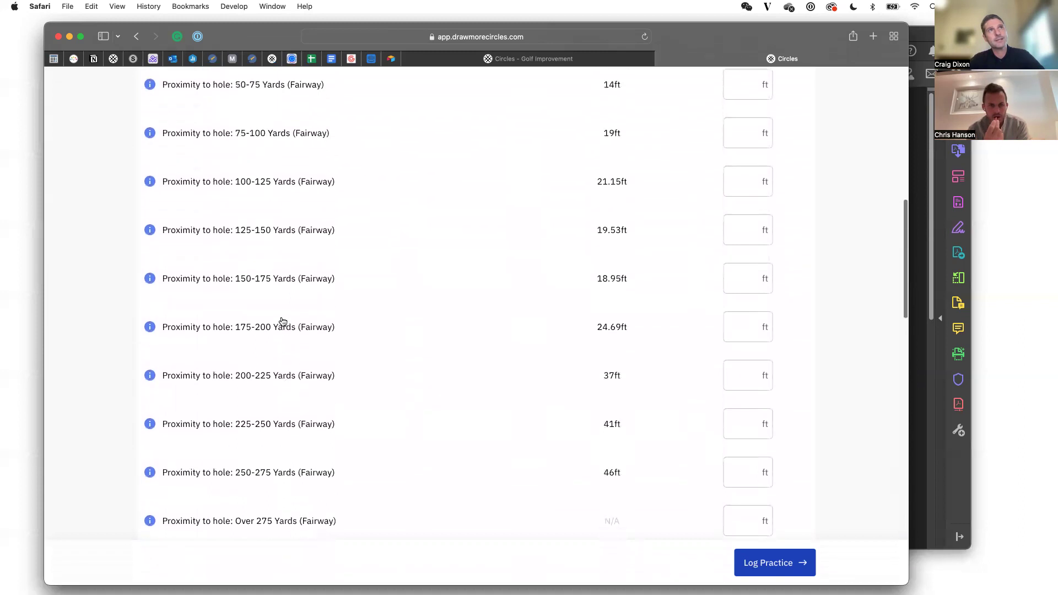
scroll(281, 321, down, 7)
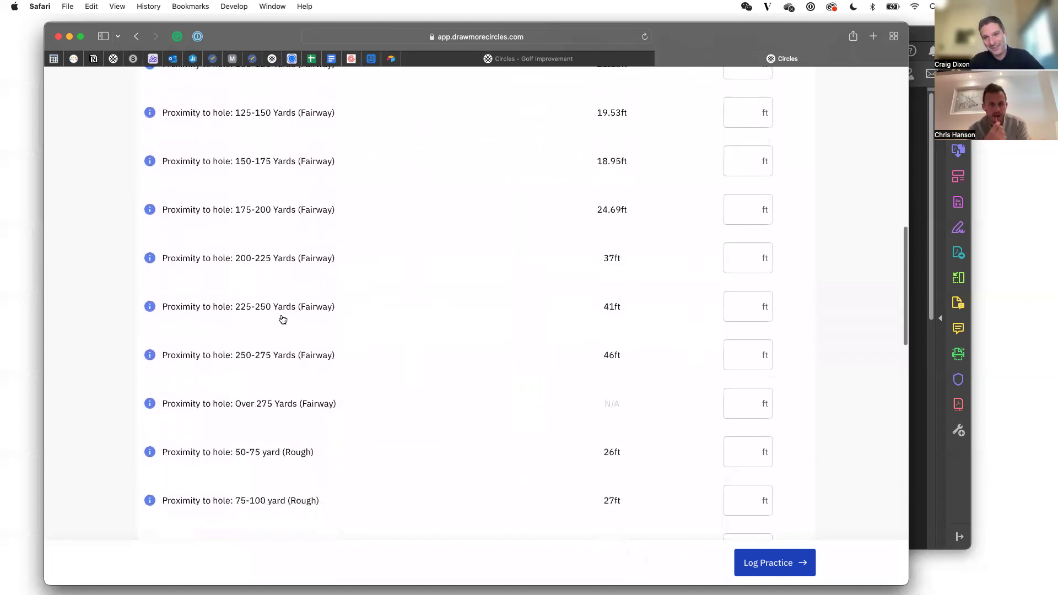
scroll(283, 321, up, 9)
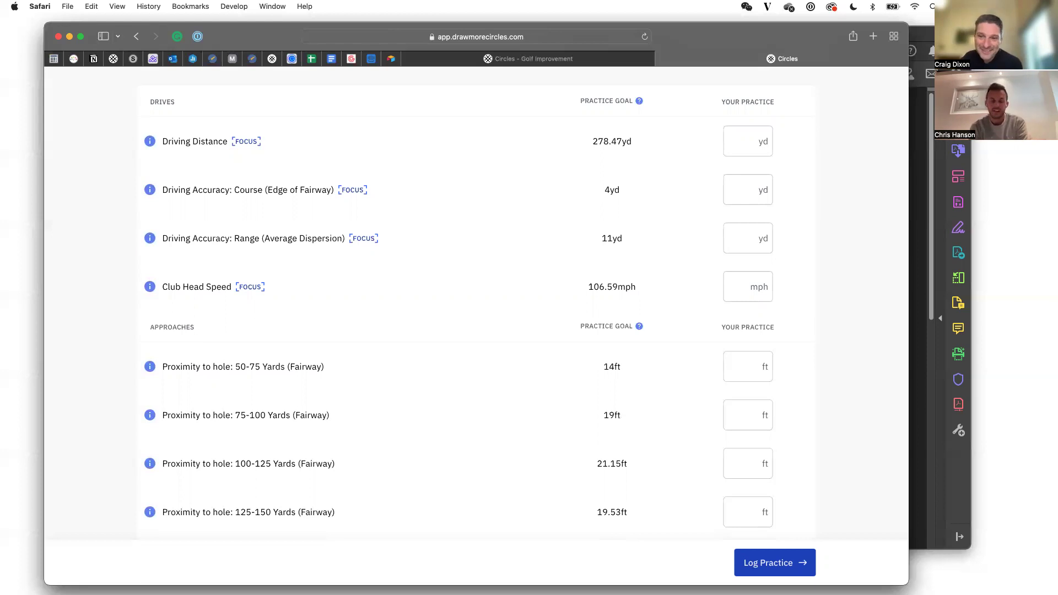
Switch to the PDF report in Acrobat, view its first page full screen and return it to a normal window
click(915, 345)
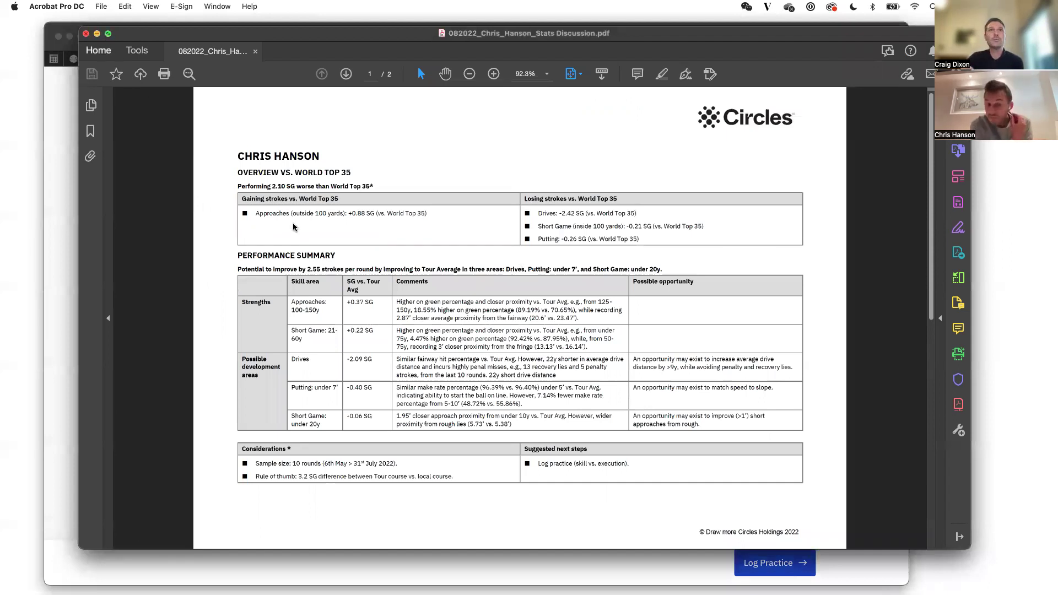
click(108, 35)
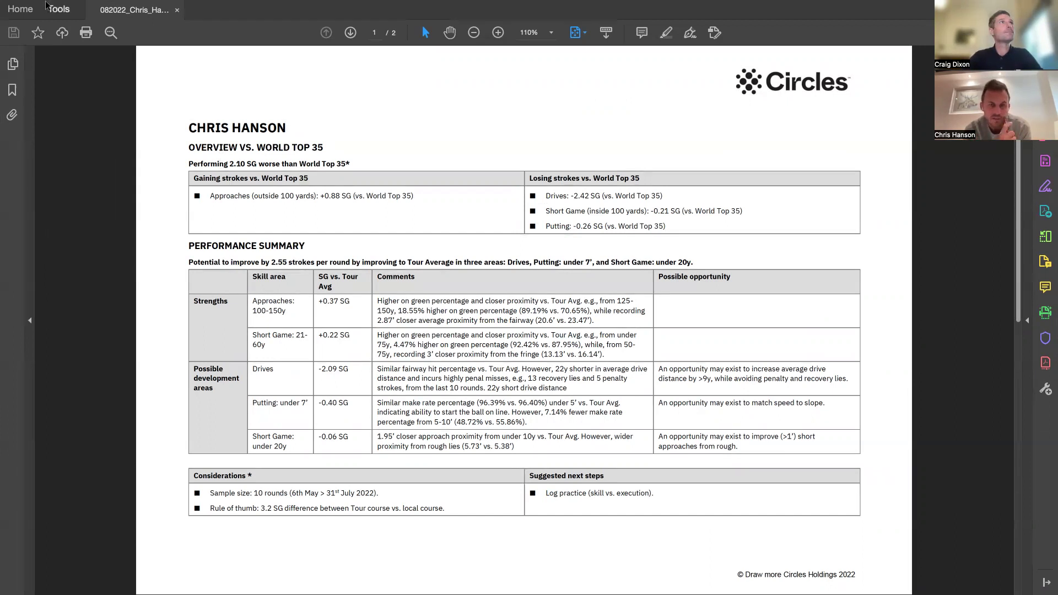
mouse_move(44, 4)
click(30, 20)
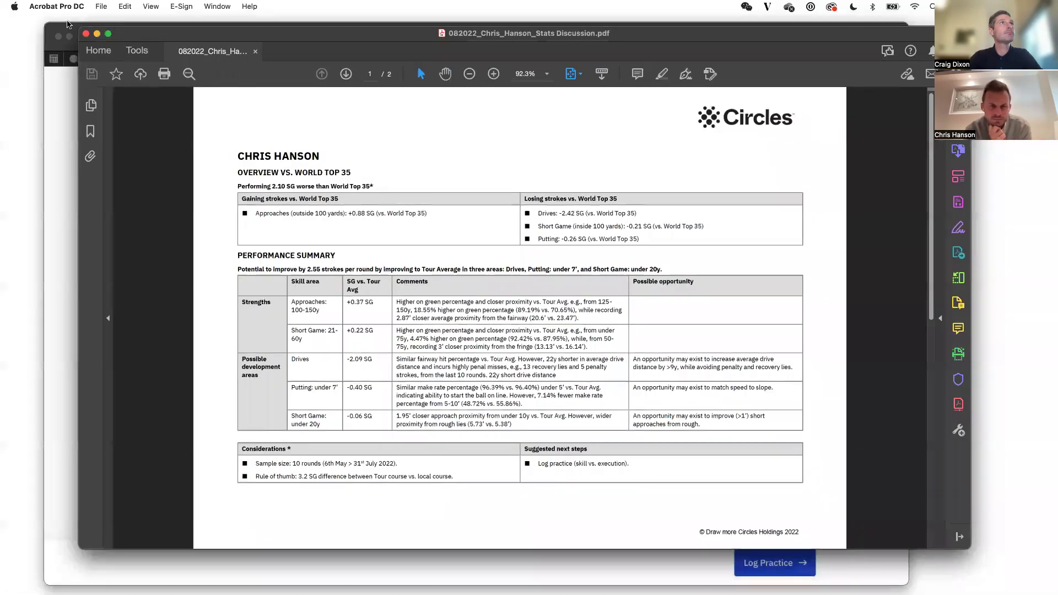
Return to Safari, leave the partly filled practice form and bring up the dashboard's Strokes Gained trends
click(68, 24)
scroll(160, 99, up, 5)
click(150, 98)
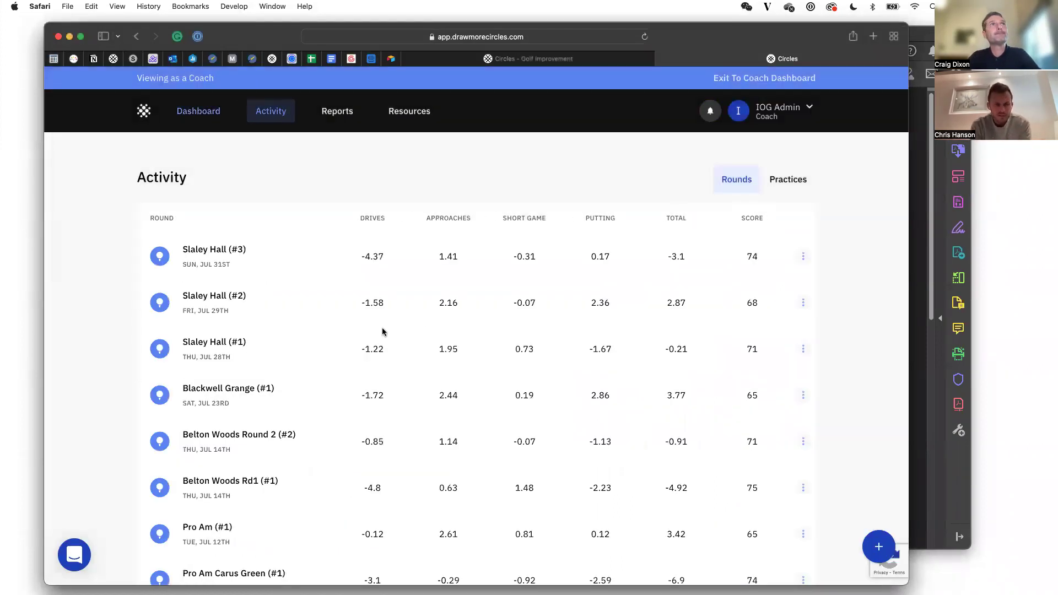
scroll(477, 423, down, 10)
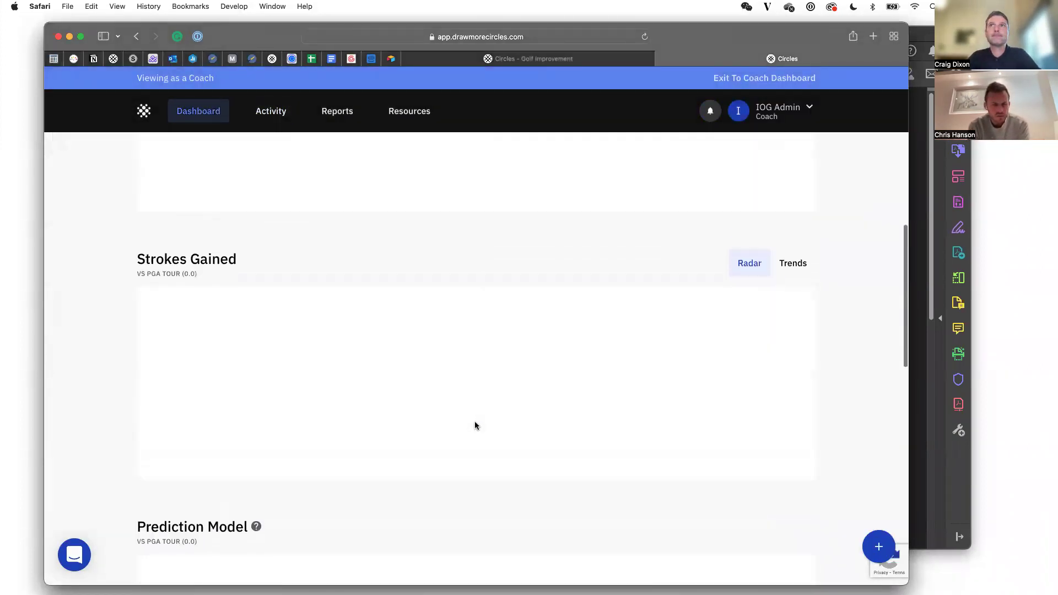
click(794, 267)
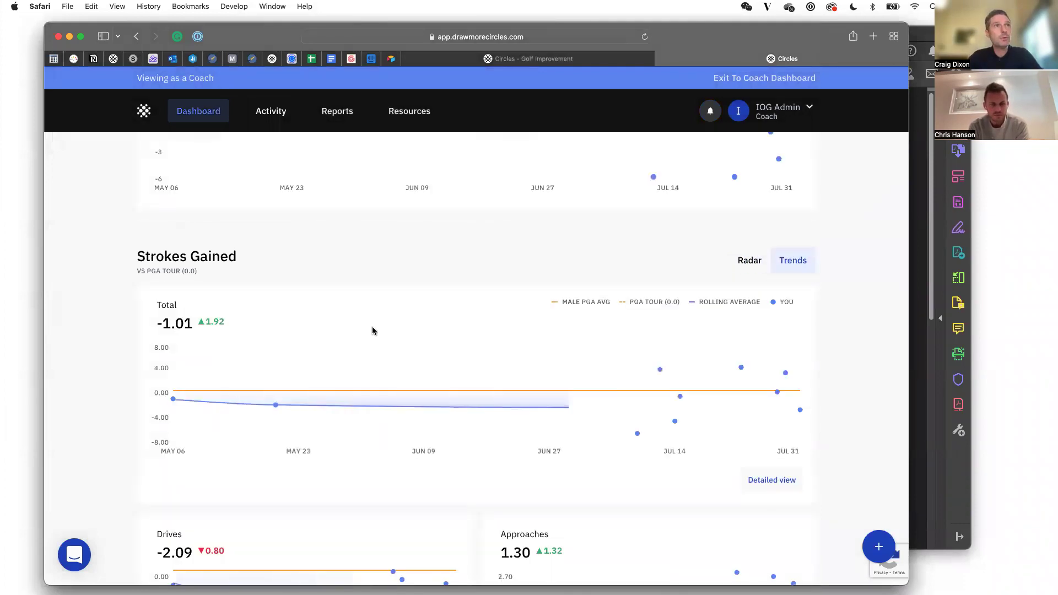
Open the detailed view of the Short Game trend from the dashboard's Strokes Gained charts
scroll(366, 383, down, 5)
scroll(447, 454, down, 3)
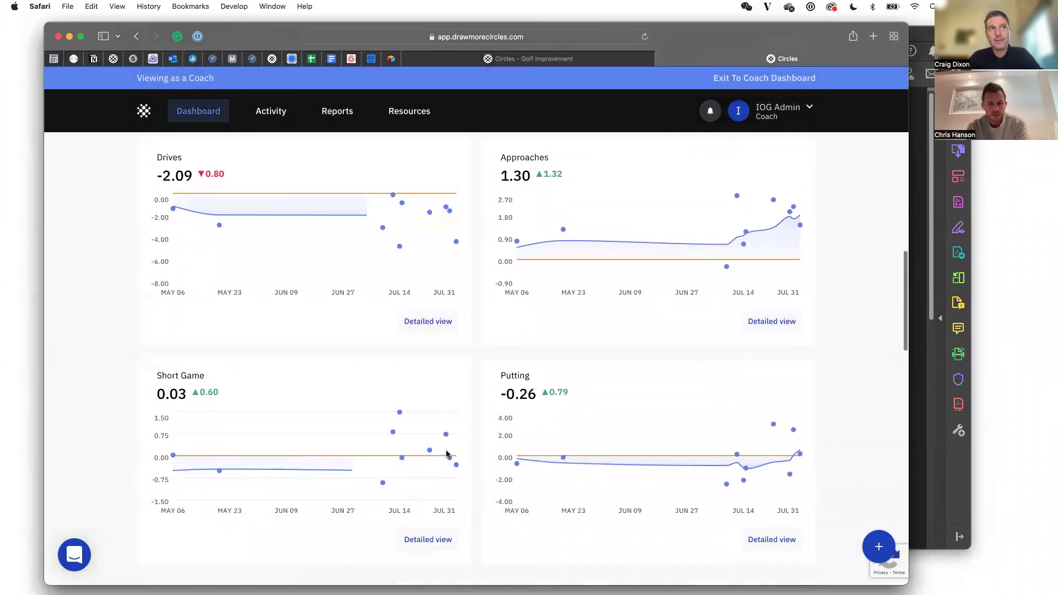
click(427, 492)
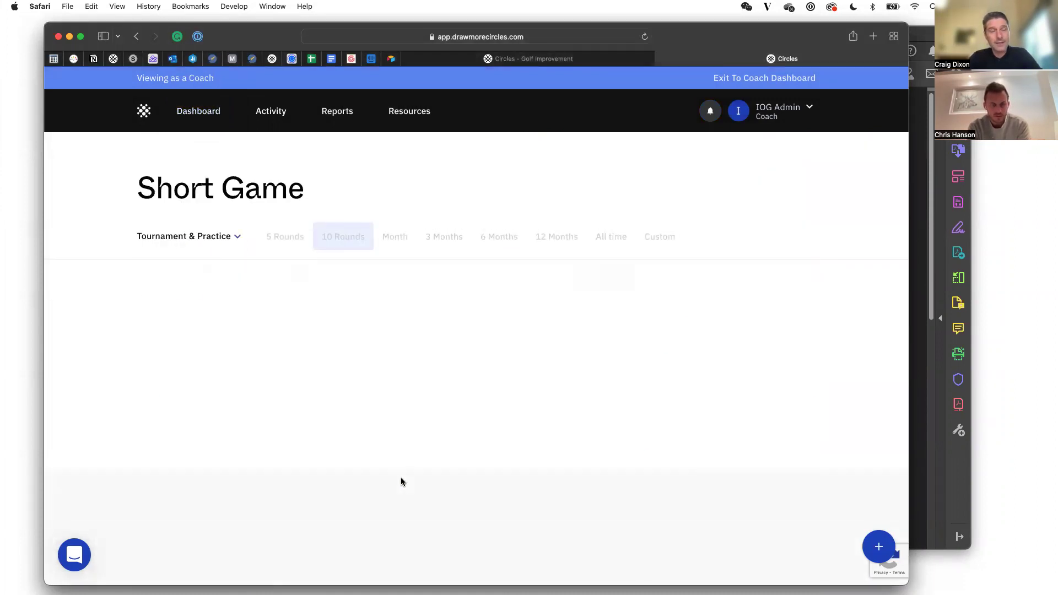
Open the detailed view of the Short Game: 21-60 Yards subcategory and examine its trend chart and performance statistics
scroll(402, 450, down, 9)
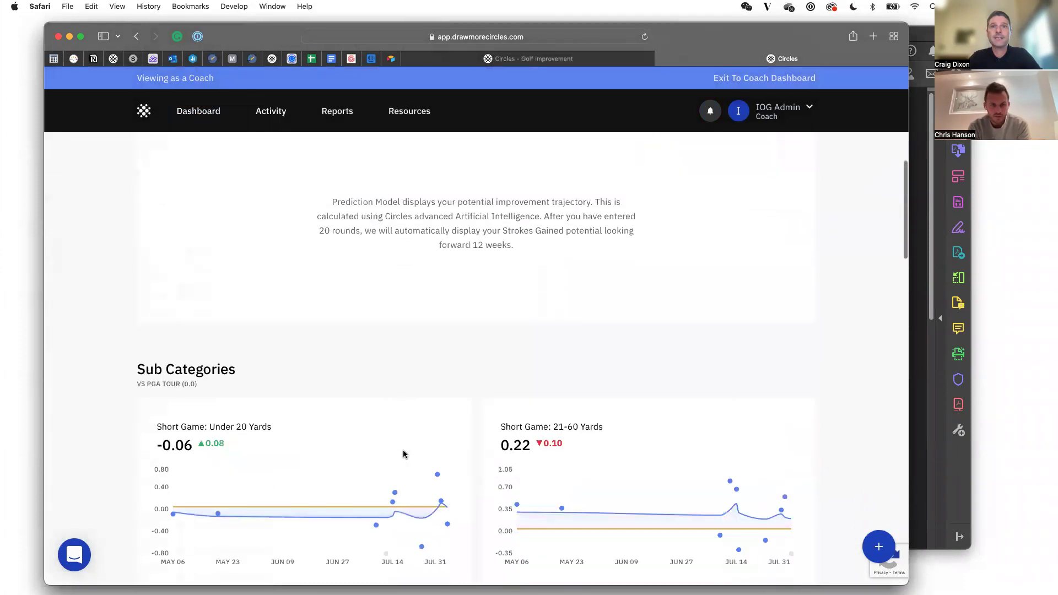
scroll(403, 454, down, 3)
click(764, 510)
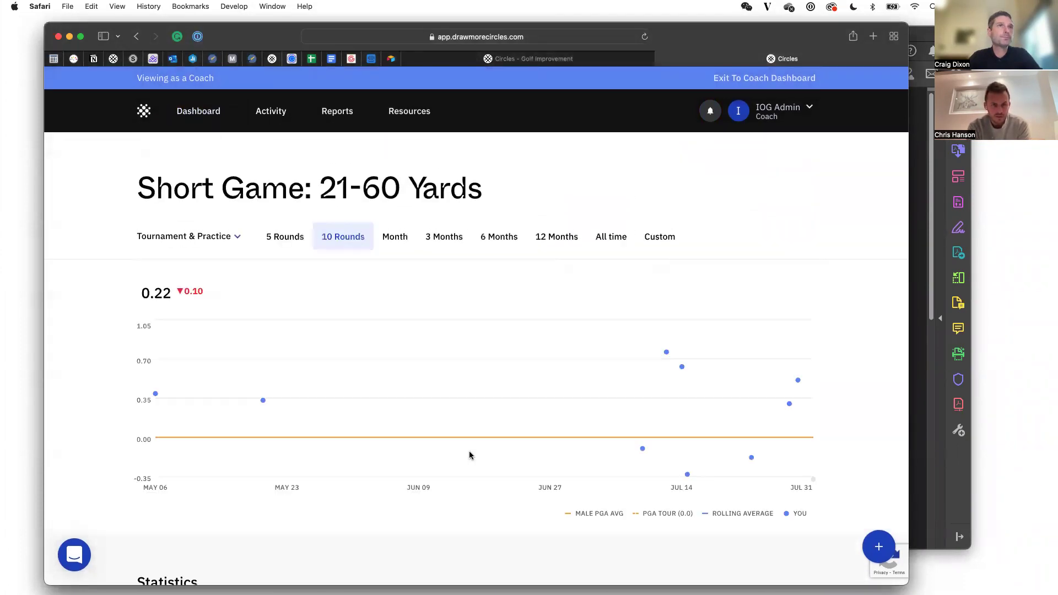
scroll(469, 455, down, 4)
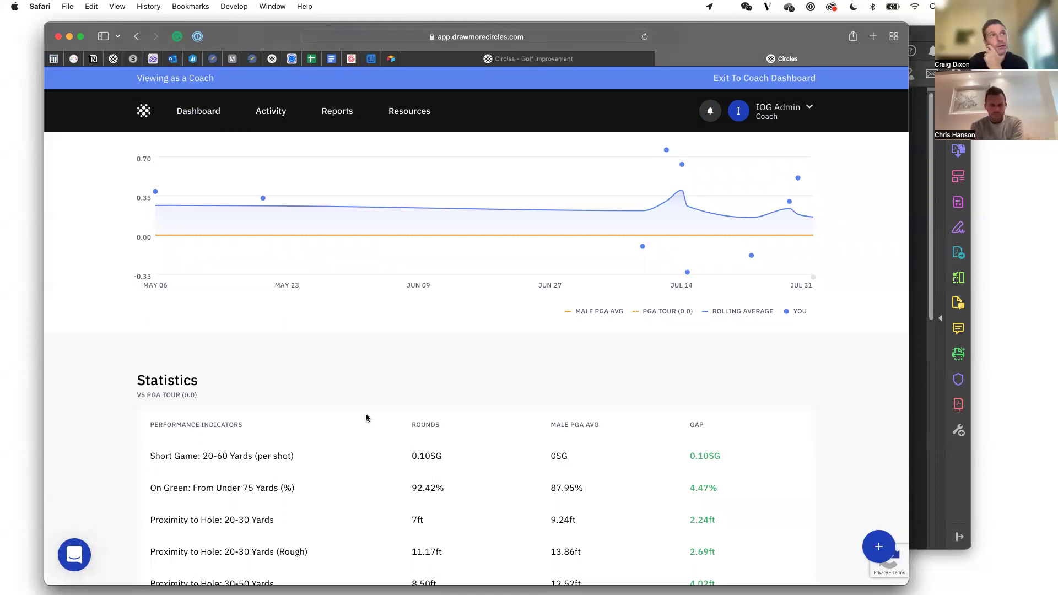
scroll(366, 417, up, 3)
scroll(366, 417, down, 3)
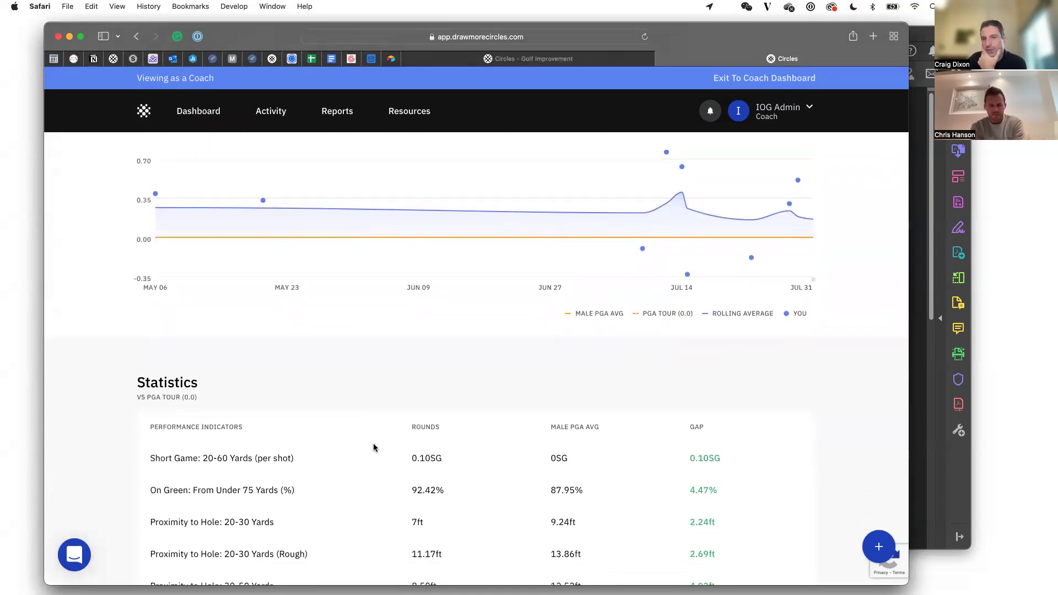